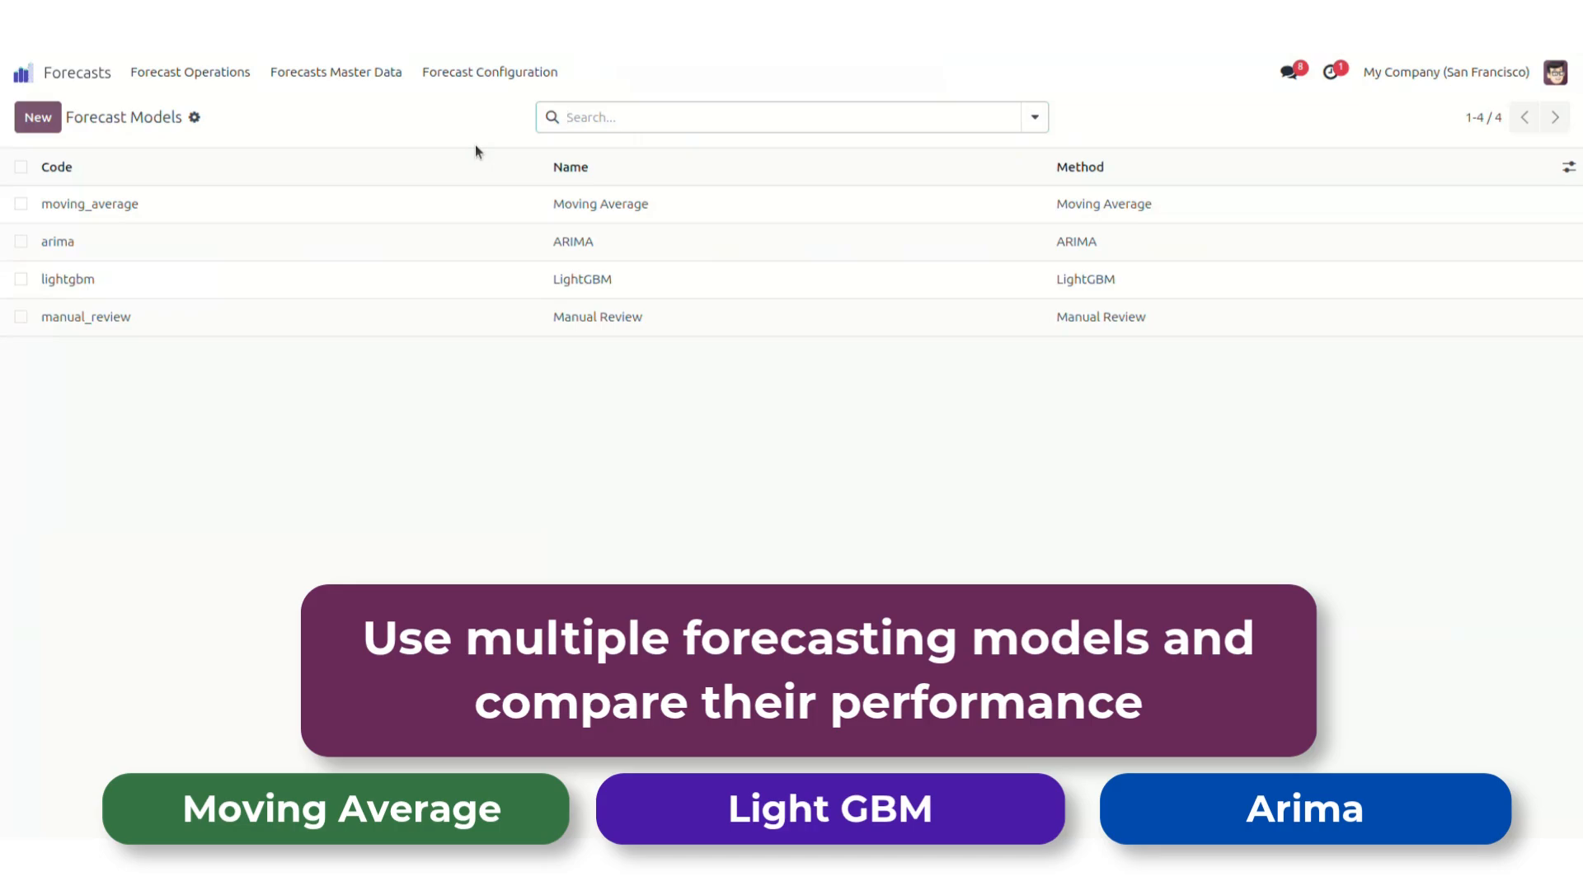
Review the Moving Average forecast model and the Sale Order Lines (Demo) forecast input configuration.
left_click(402, 203)
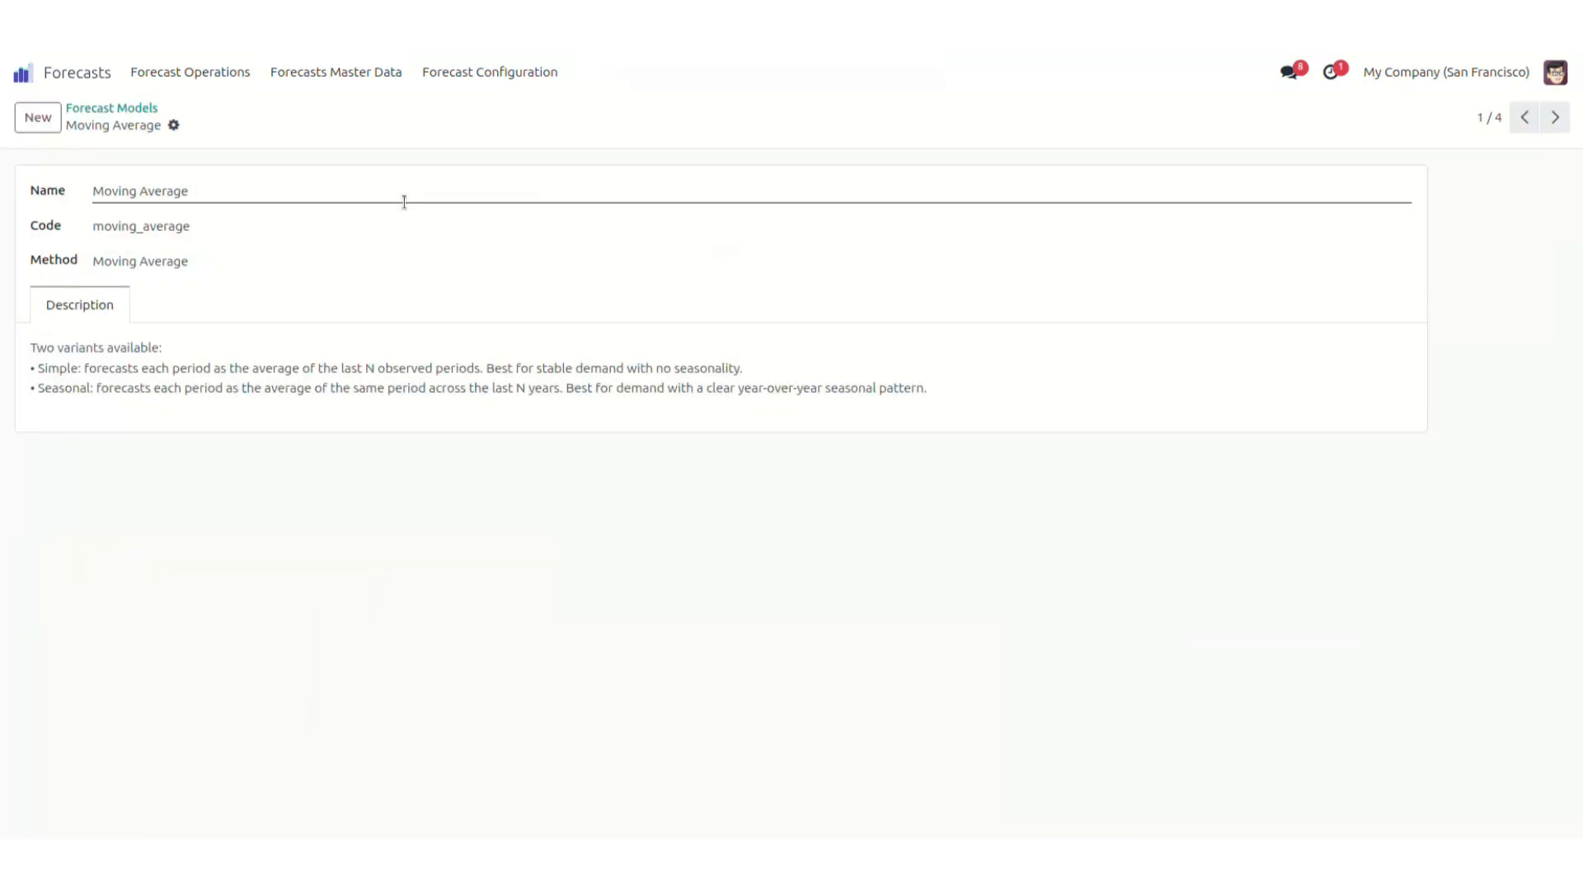
left_click(514, 74)
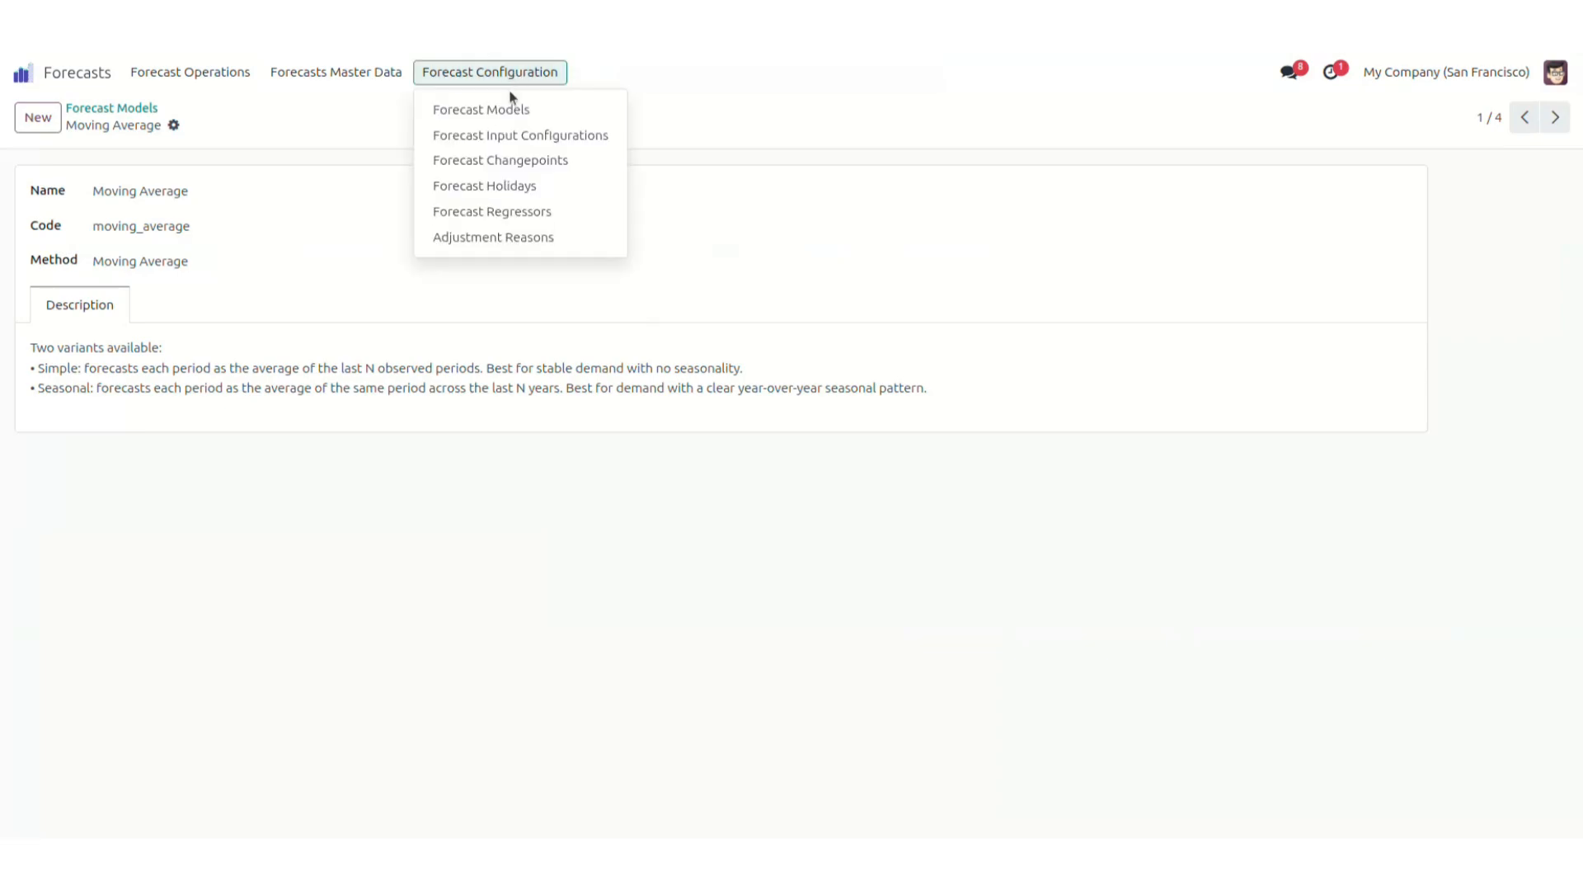
left_click(514, 135)
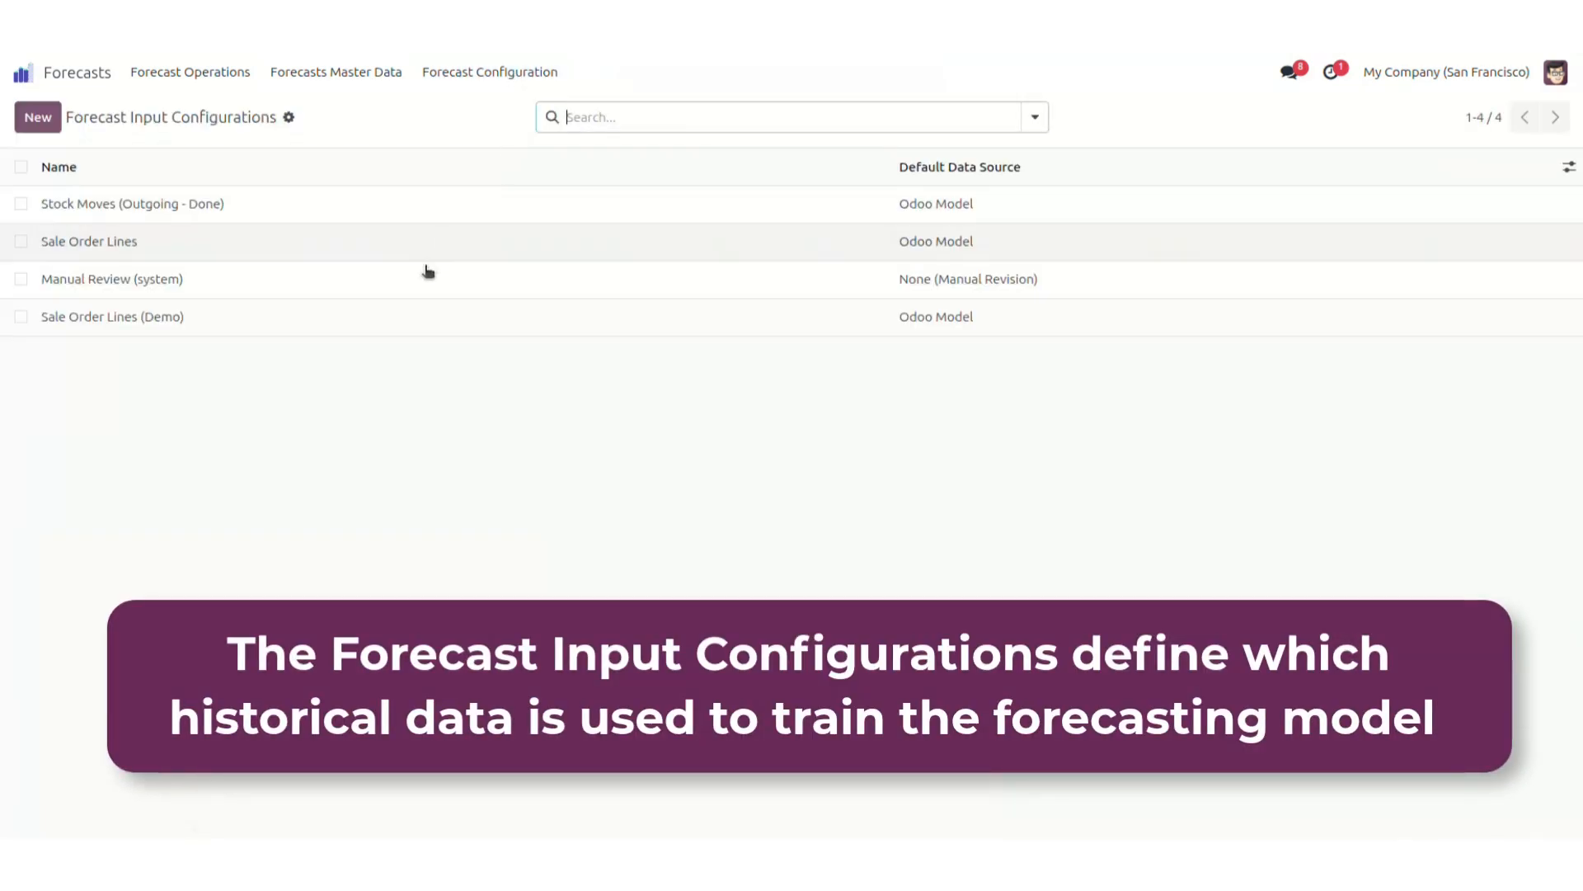
left_click(387, 329)
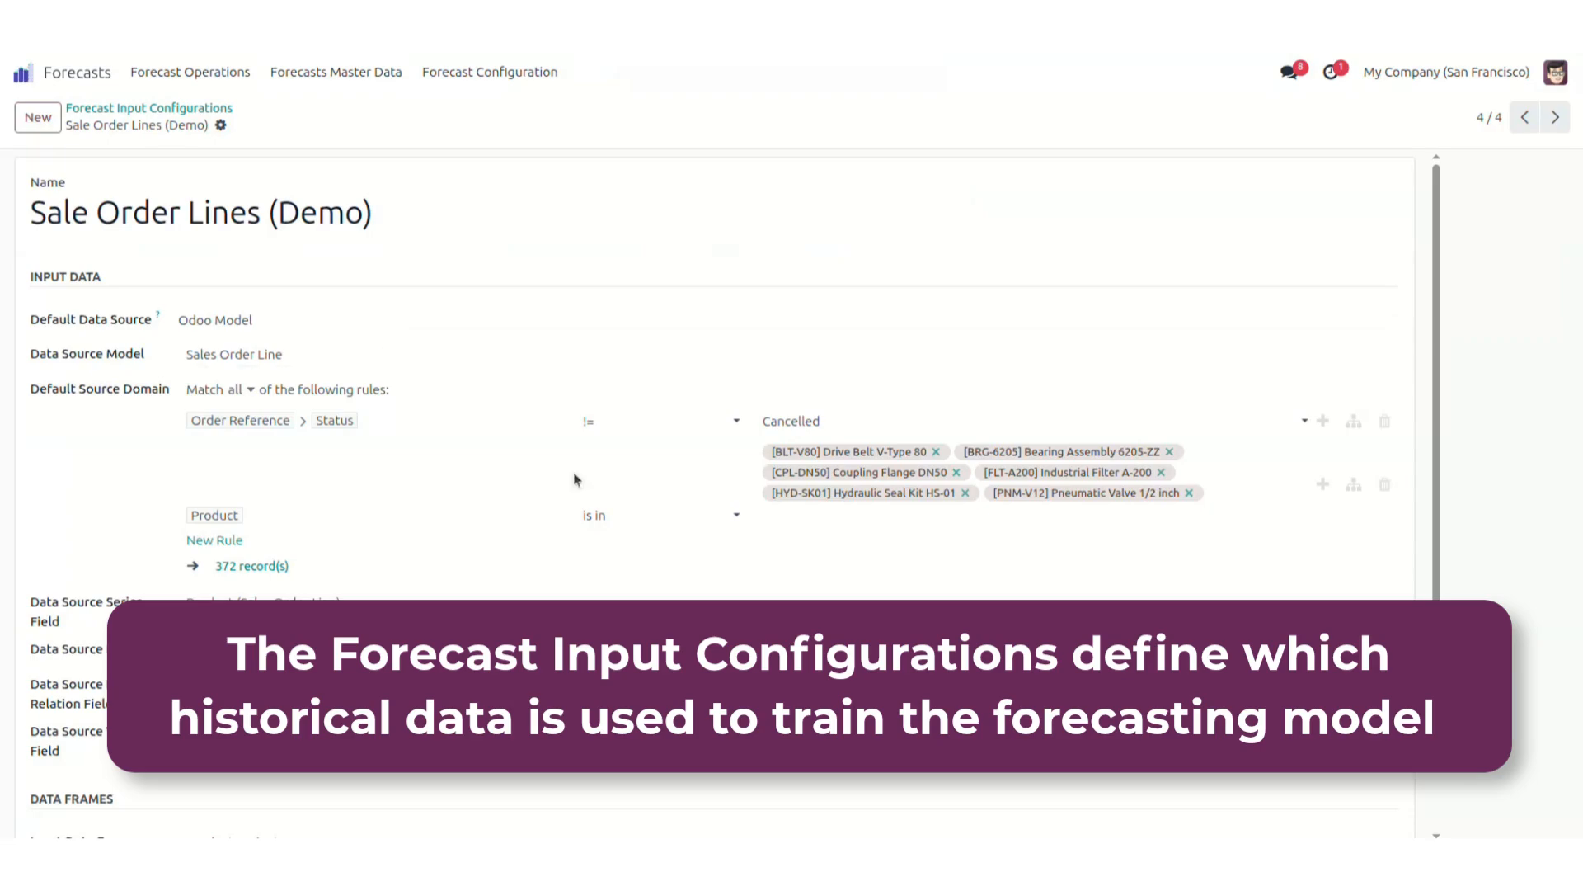
scroll(717, 739, "down", 1)
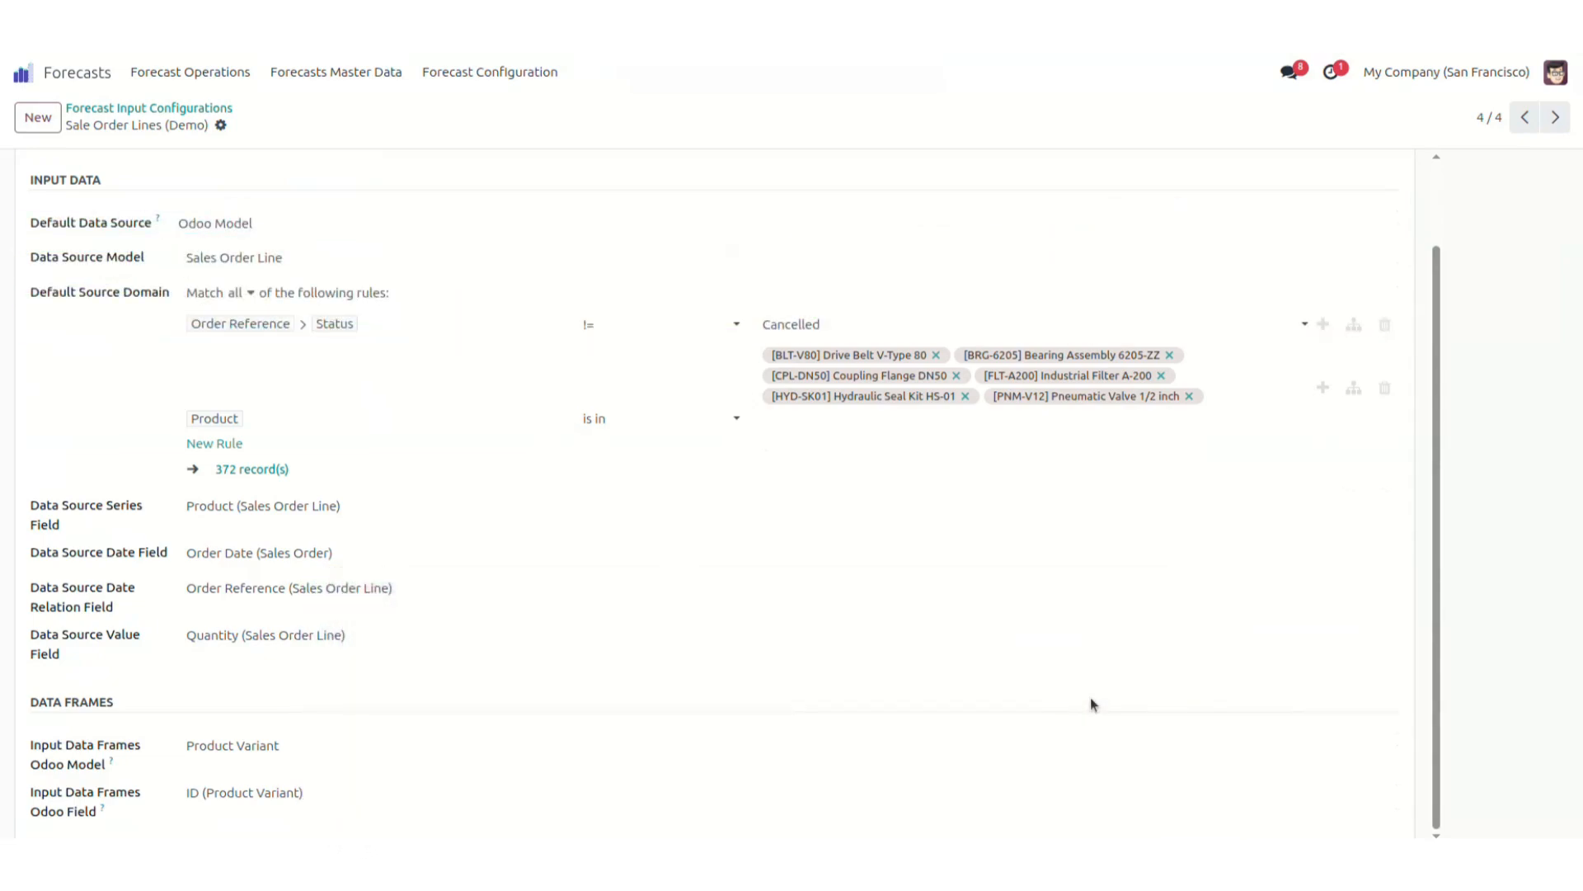
scroll(883, 658, "up", 2)
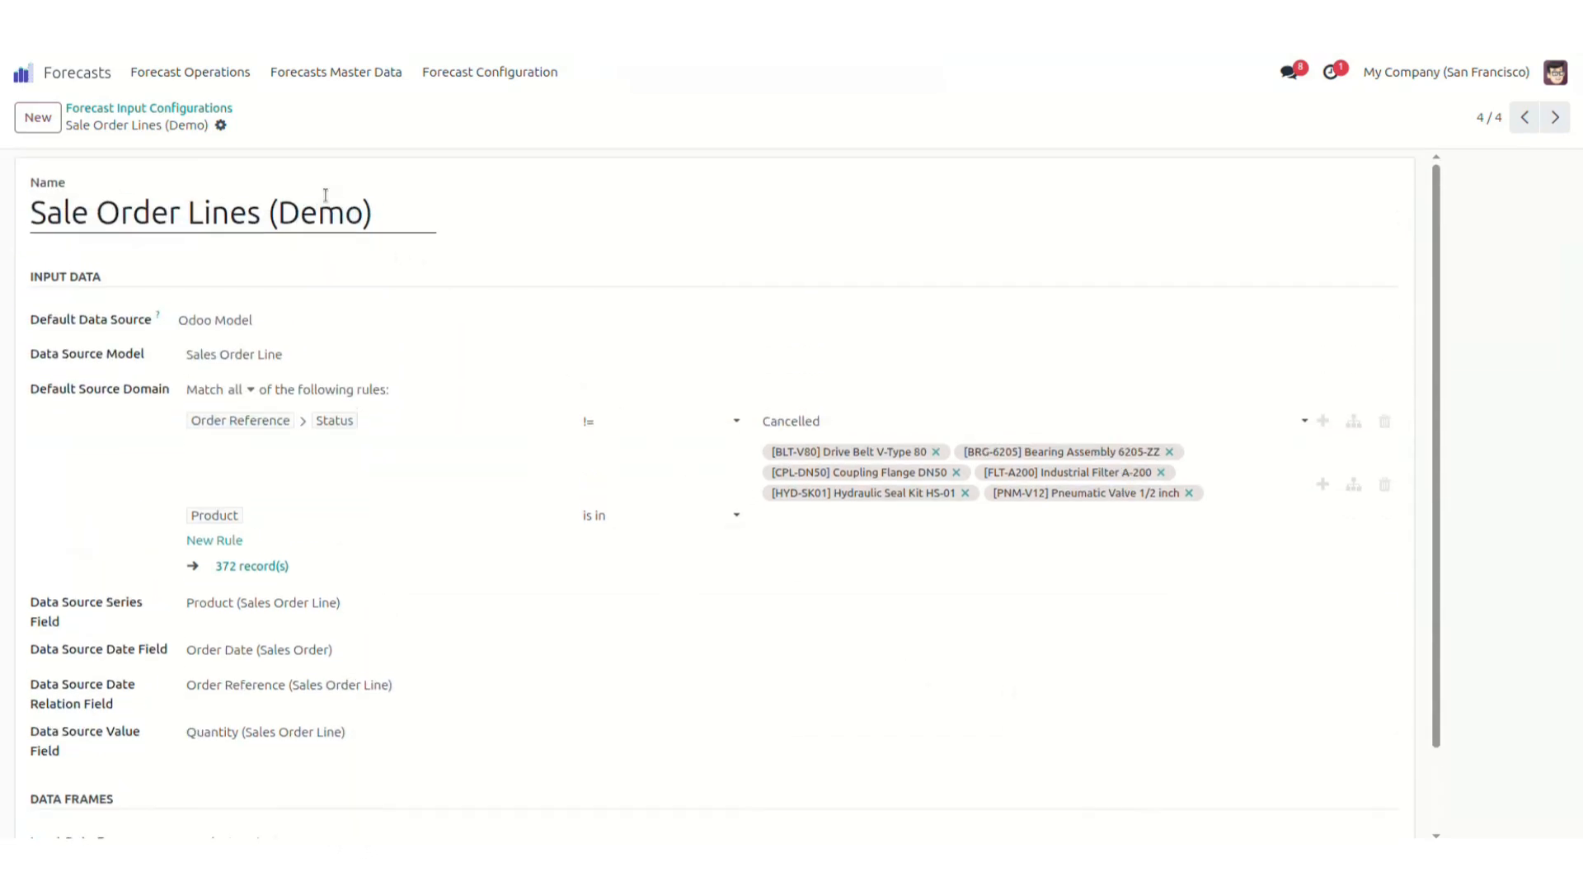
left_click(216, 110)
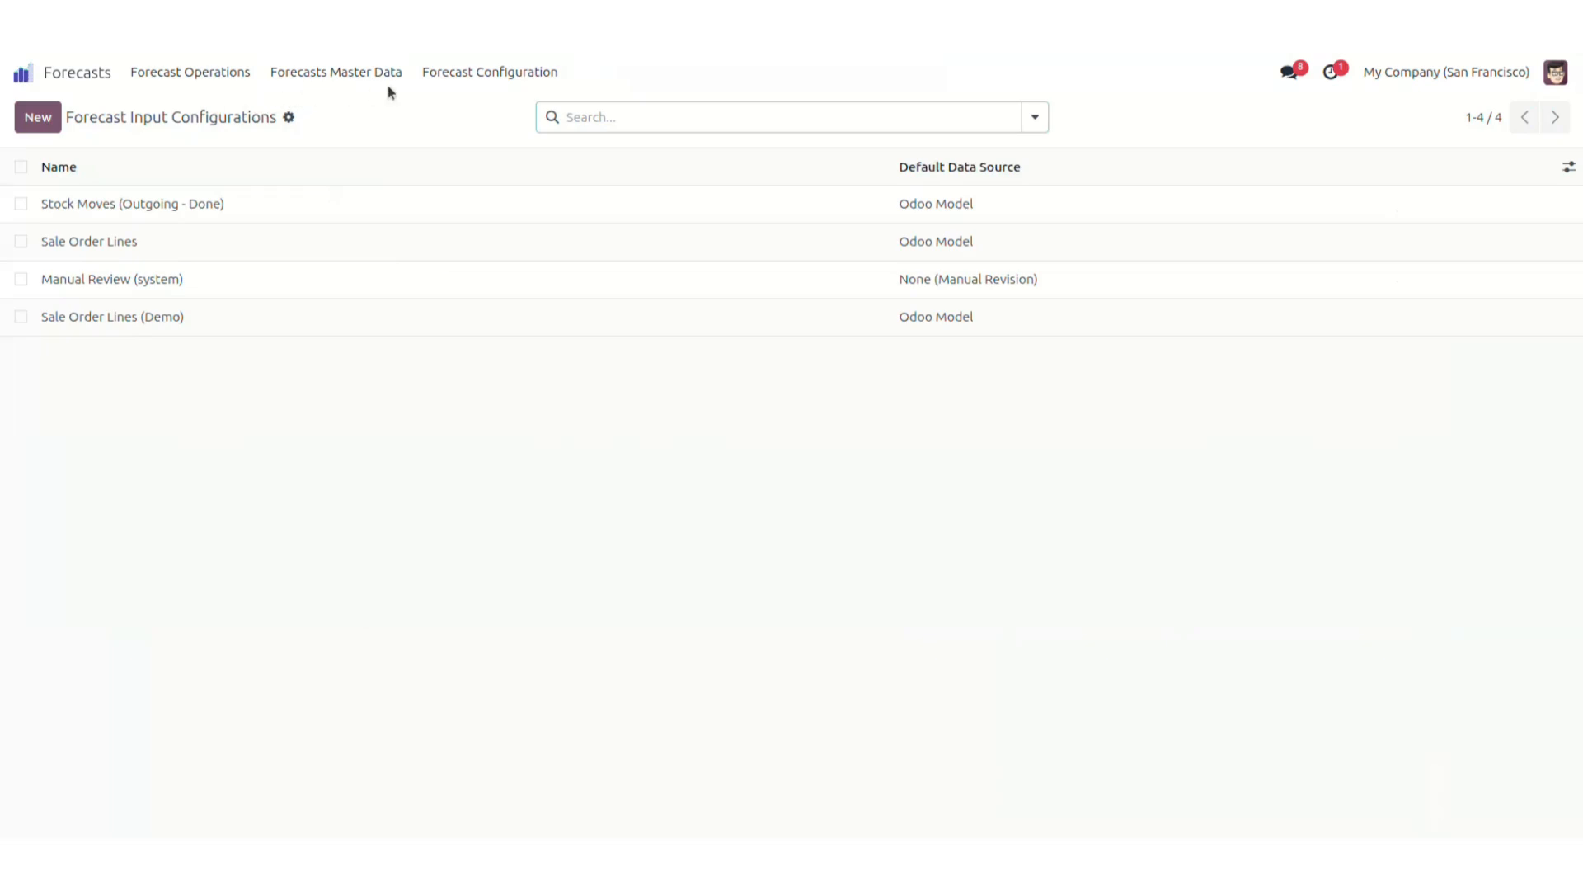
Open the Monthly On-Hand Stock forecast regressor and check its available regressor sources.
left_click(449, 73)
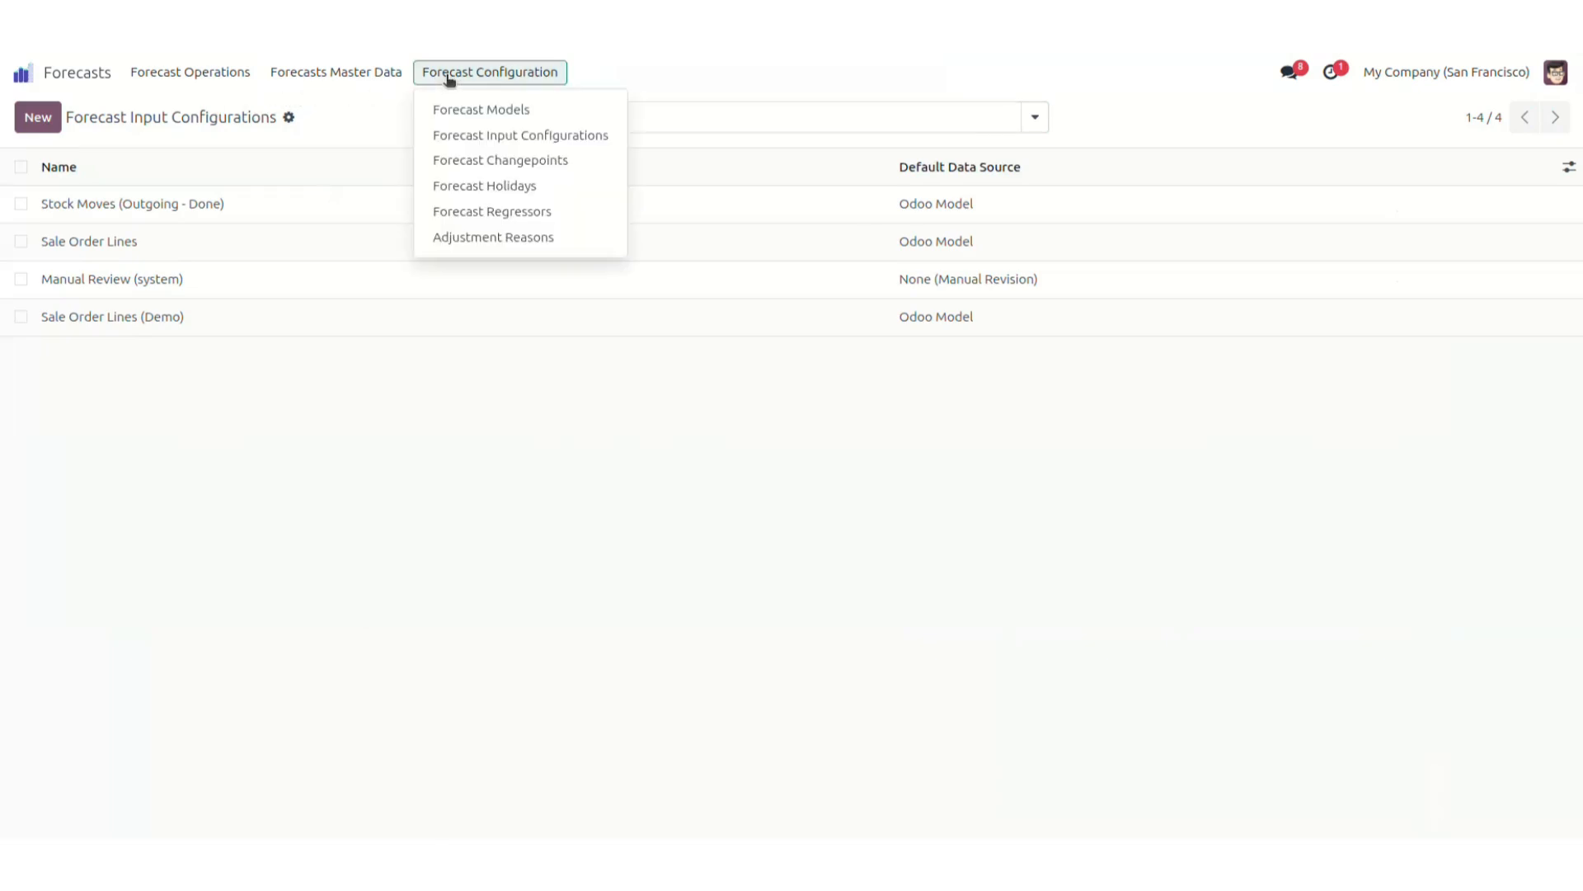
left_click(497, 219)
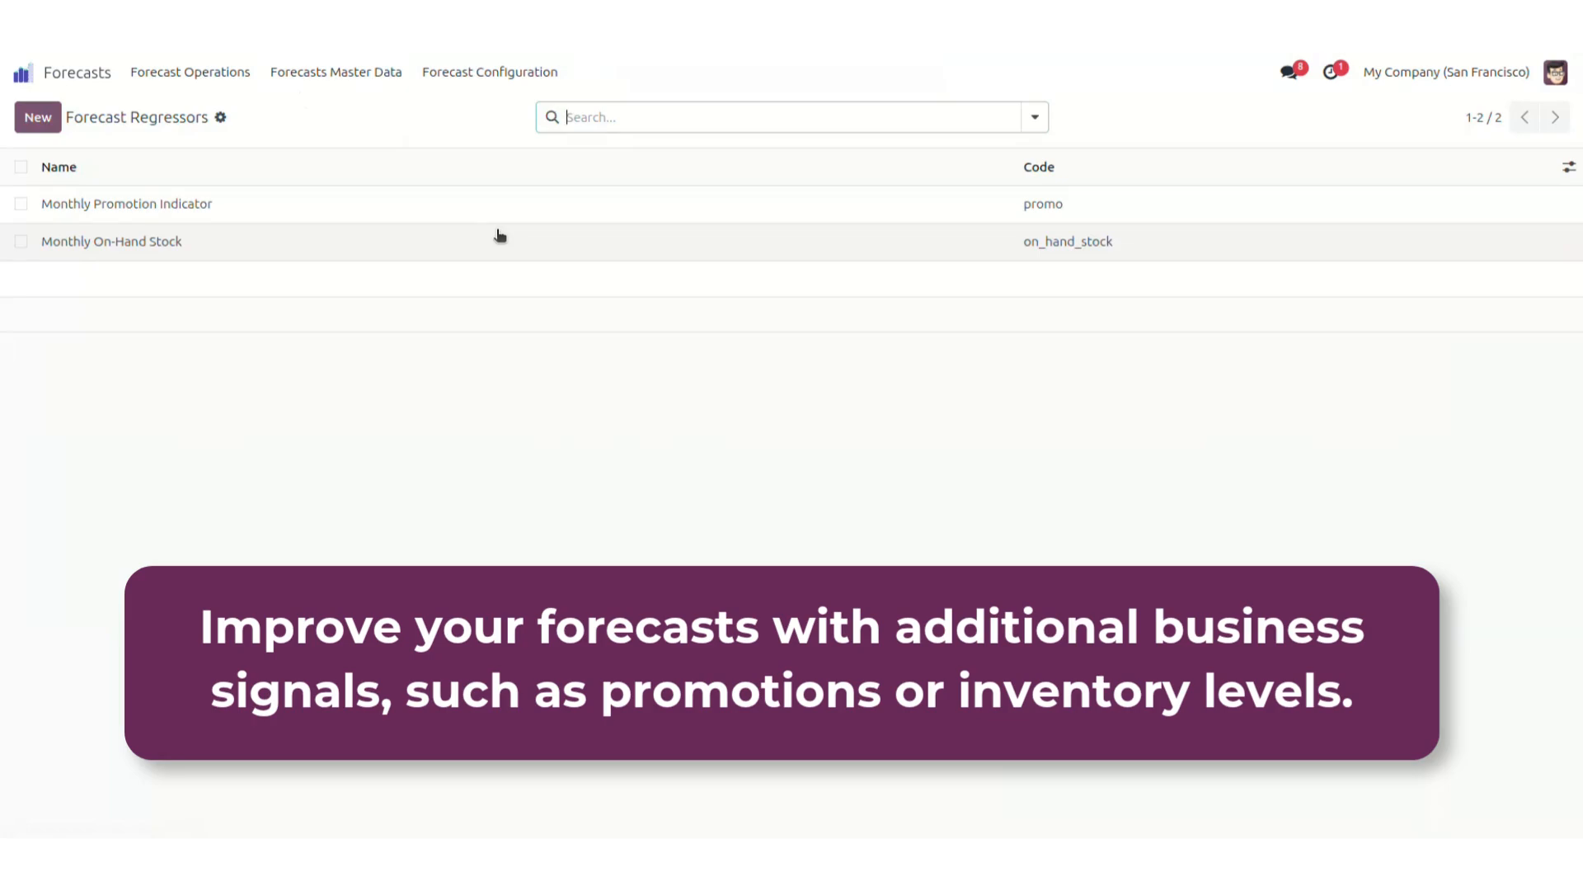
left_click(499, 238)
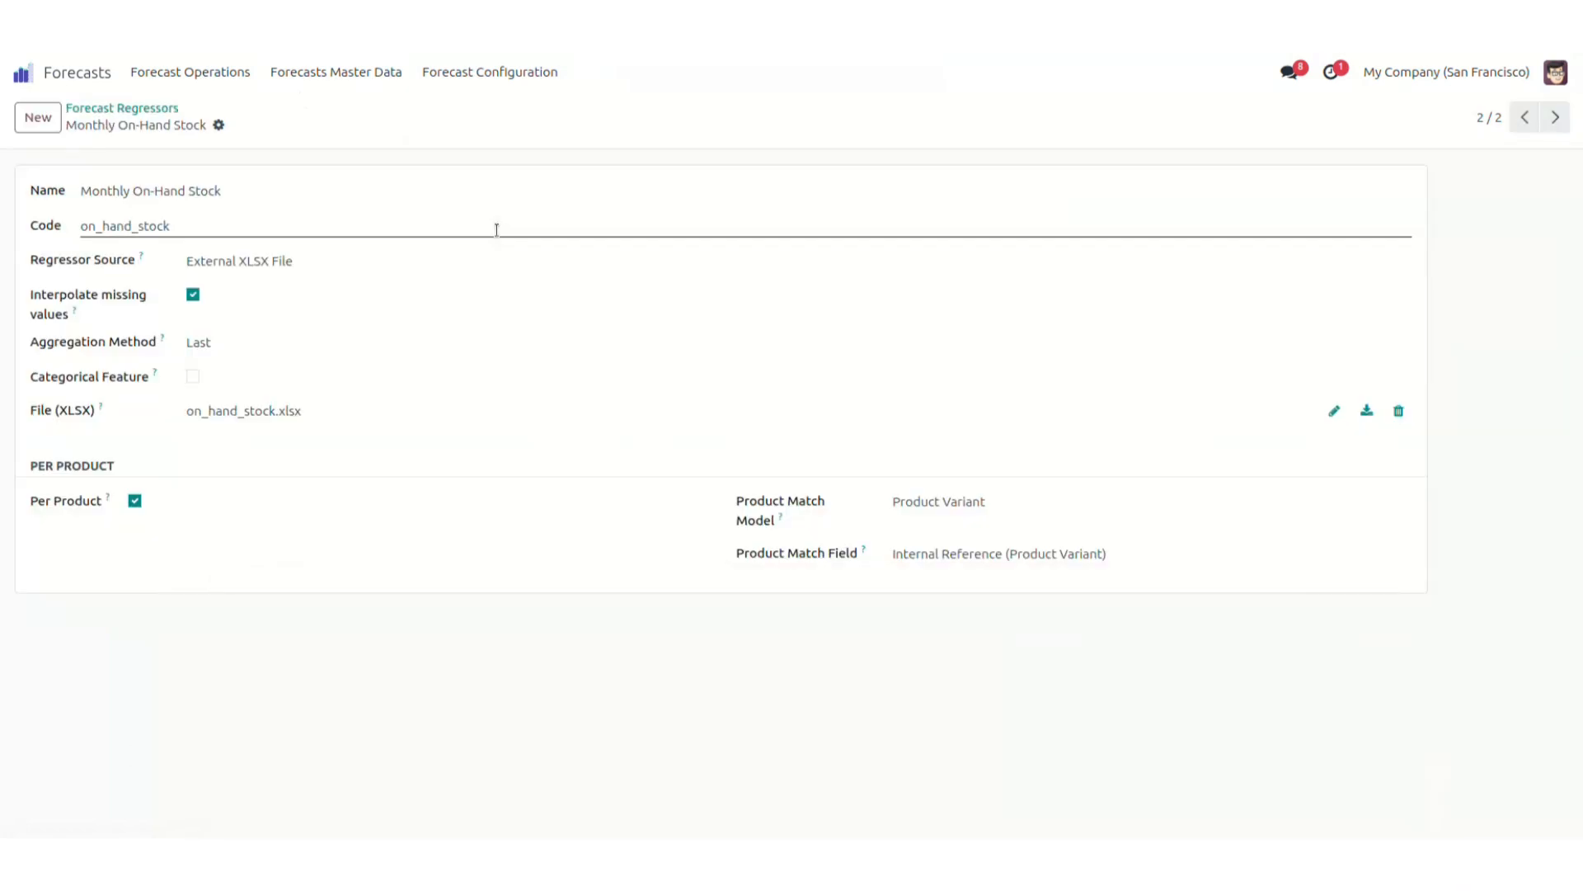
left_click(484, 255)
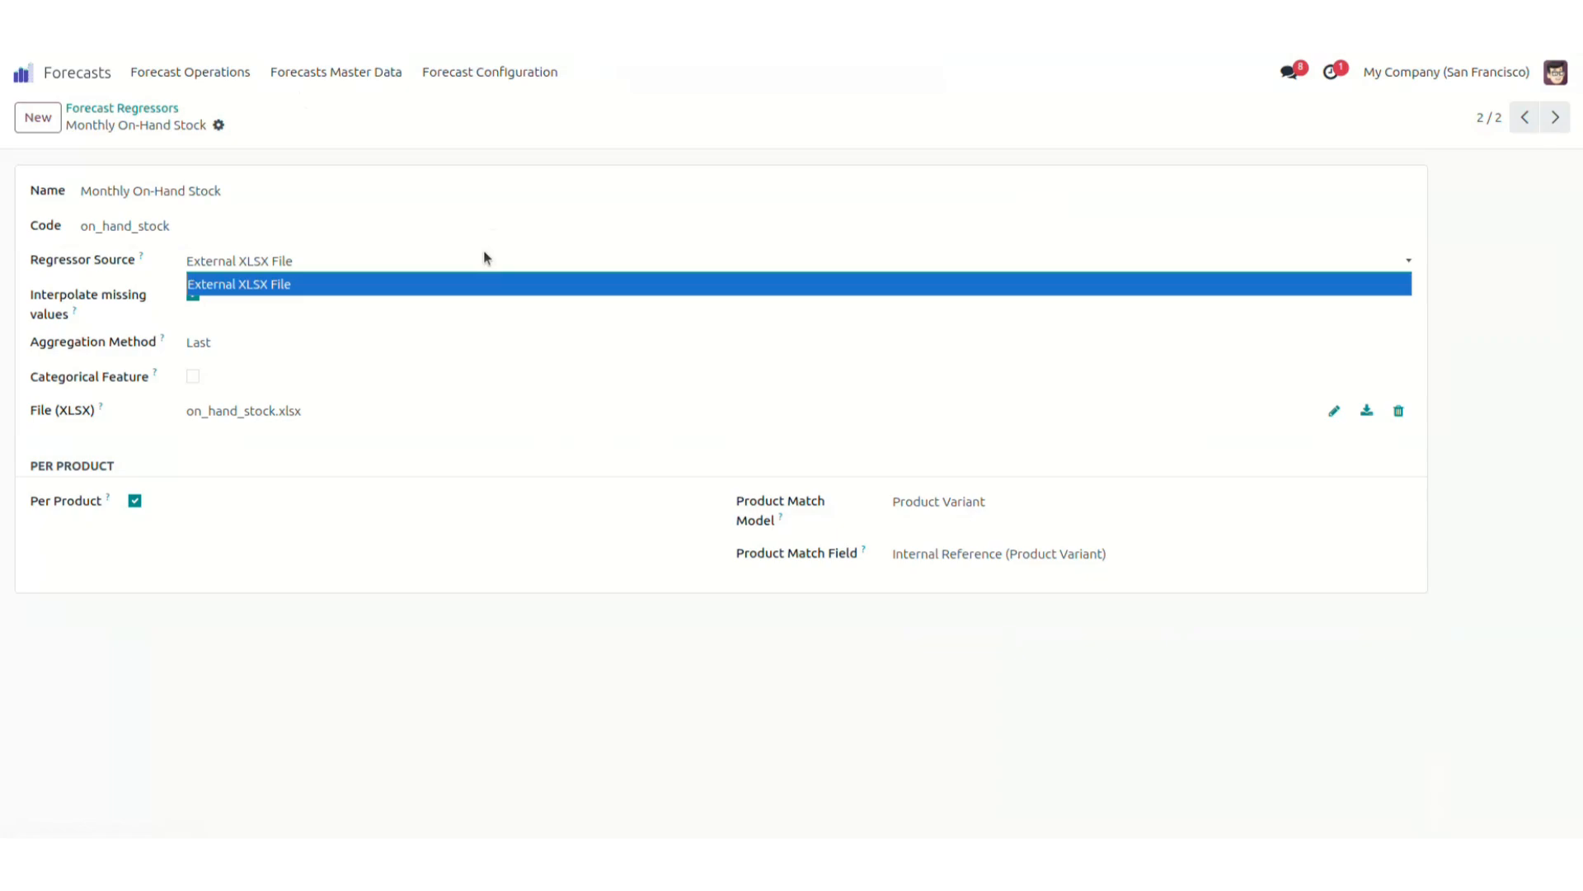
left_click(485, 257)
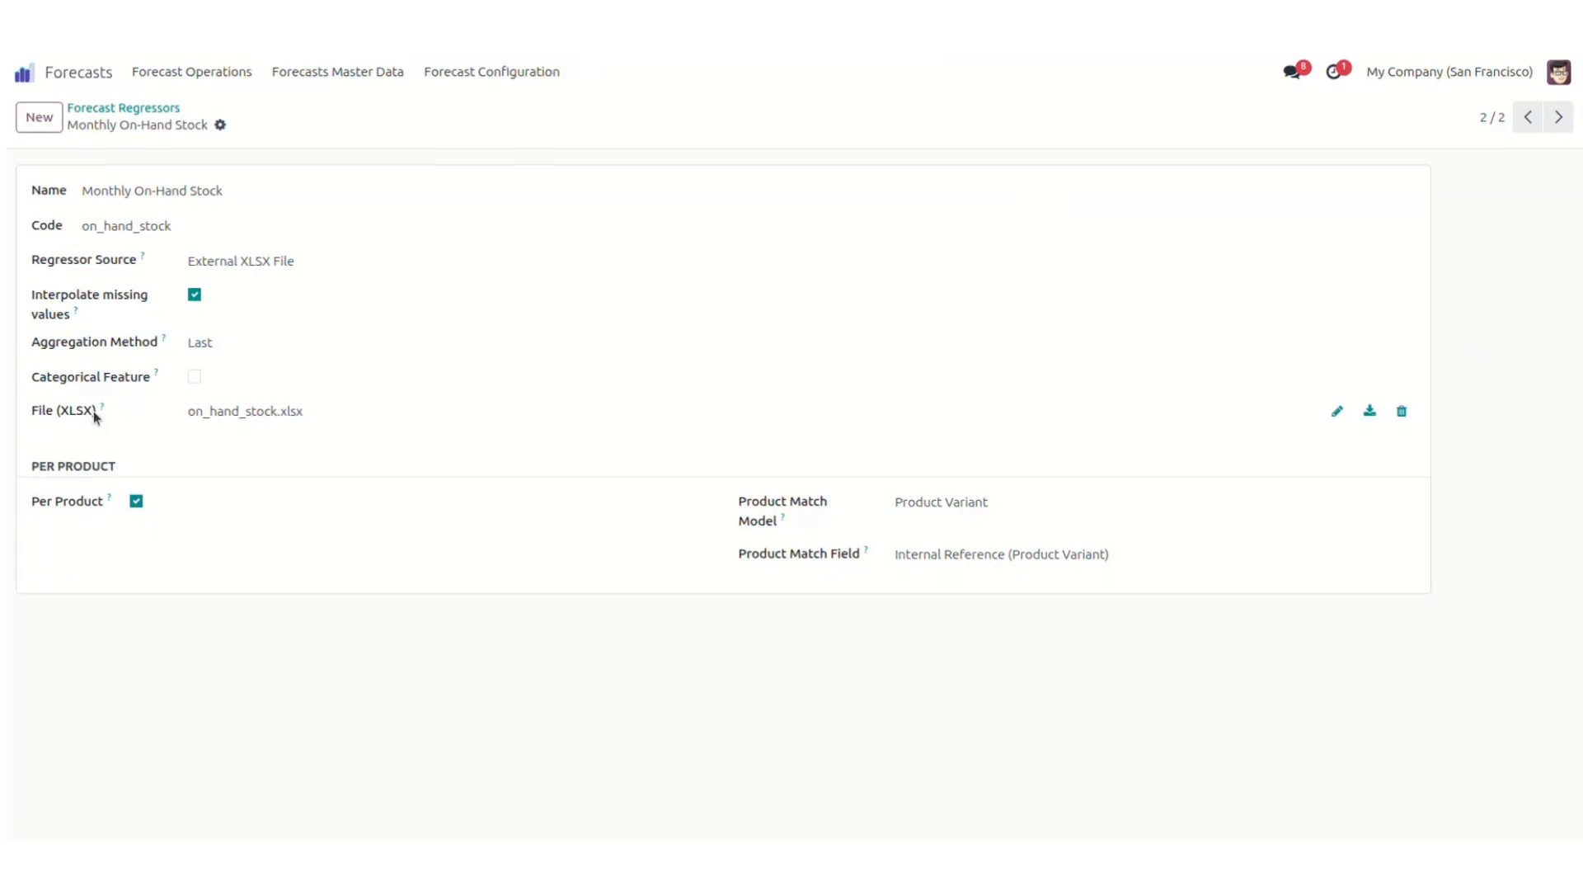
Review the input and output configuration of the Demo — Seasonal Moving Average (Monthly) forecast profile.
left_click(387, 72)
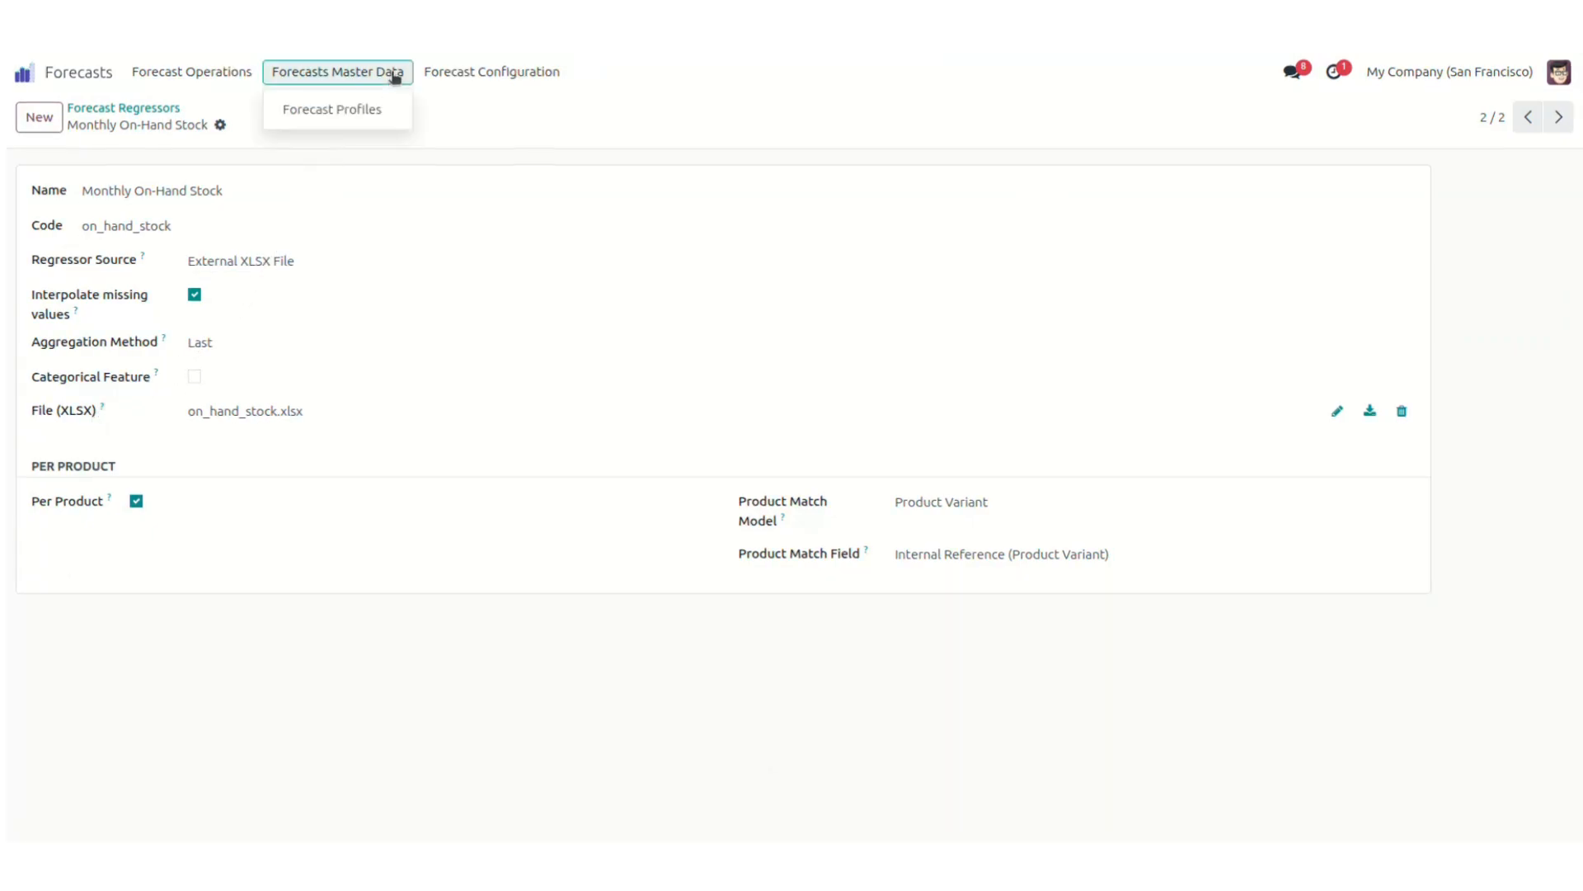
left_click(339, 111)
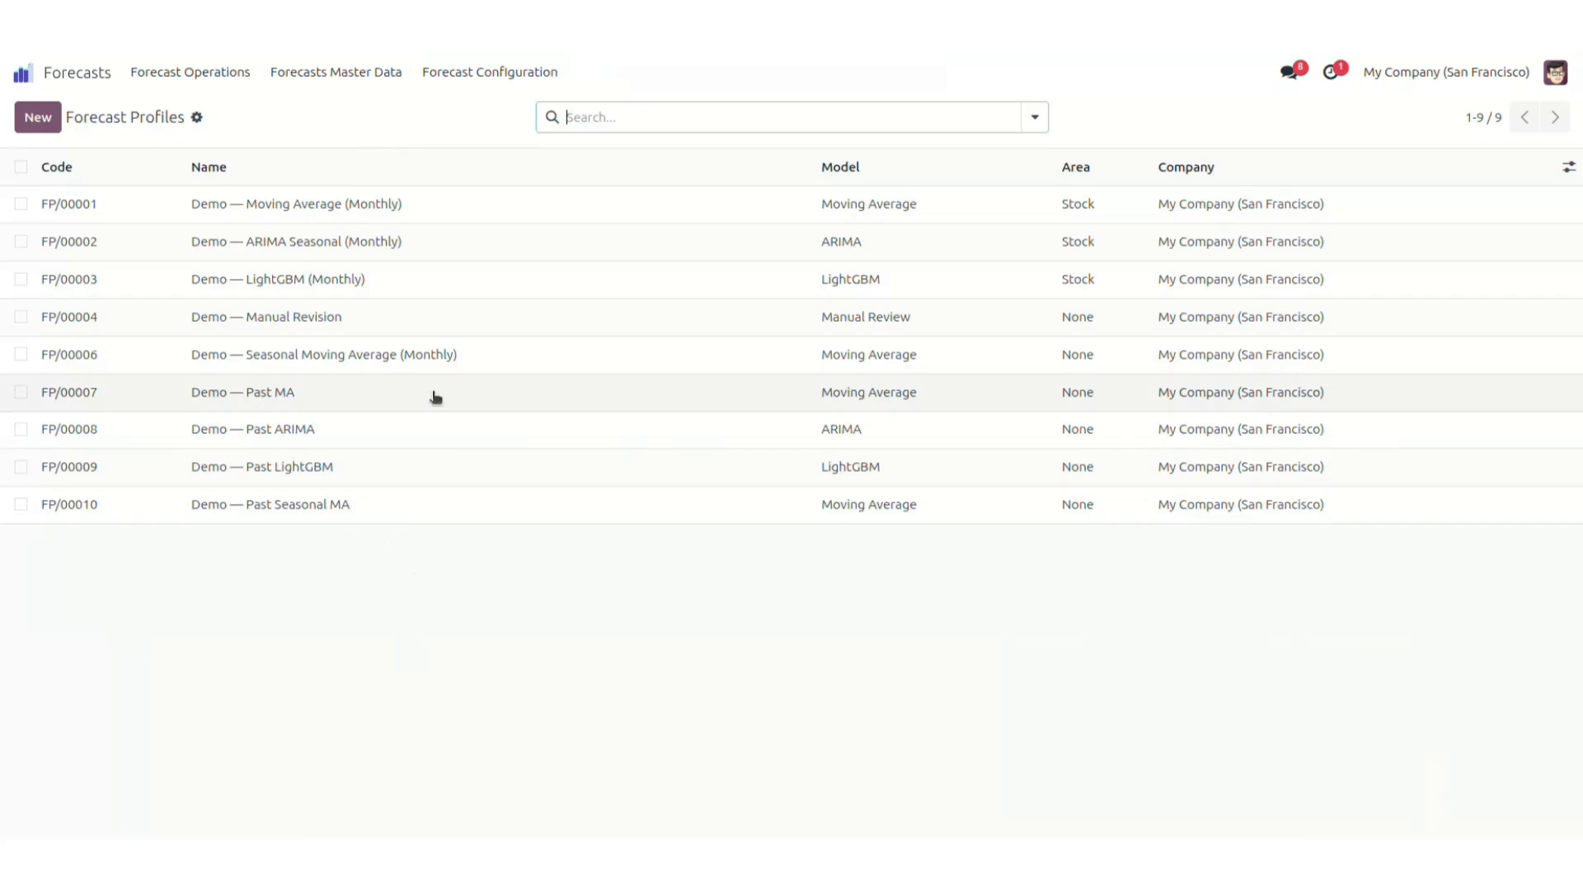
left_click(432, 353)
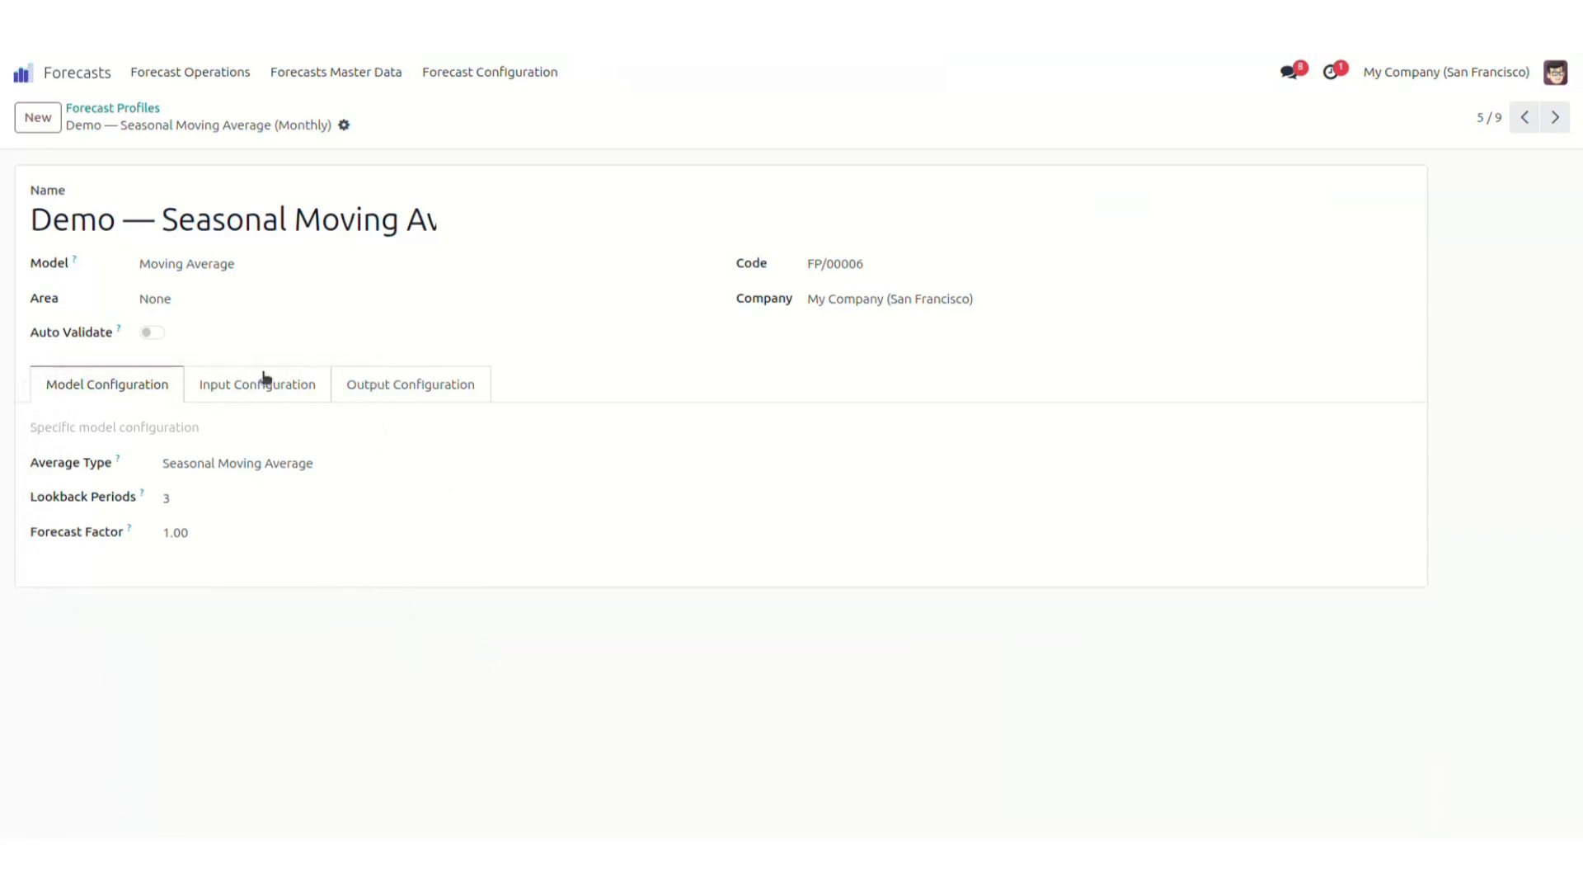
mouse_move(120, 332)
left_click(235, 388)
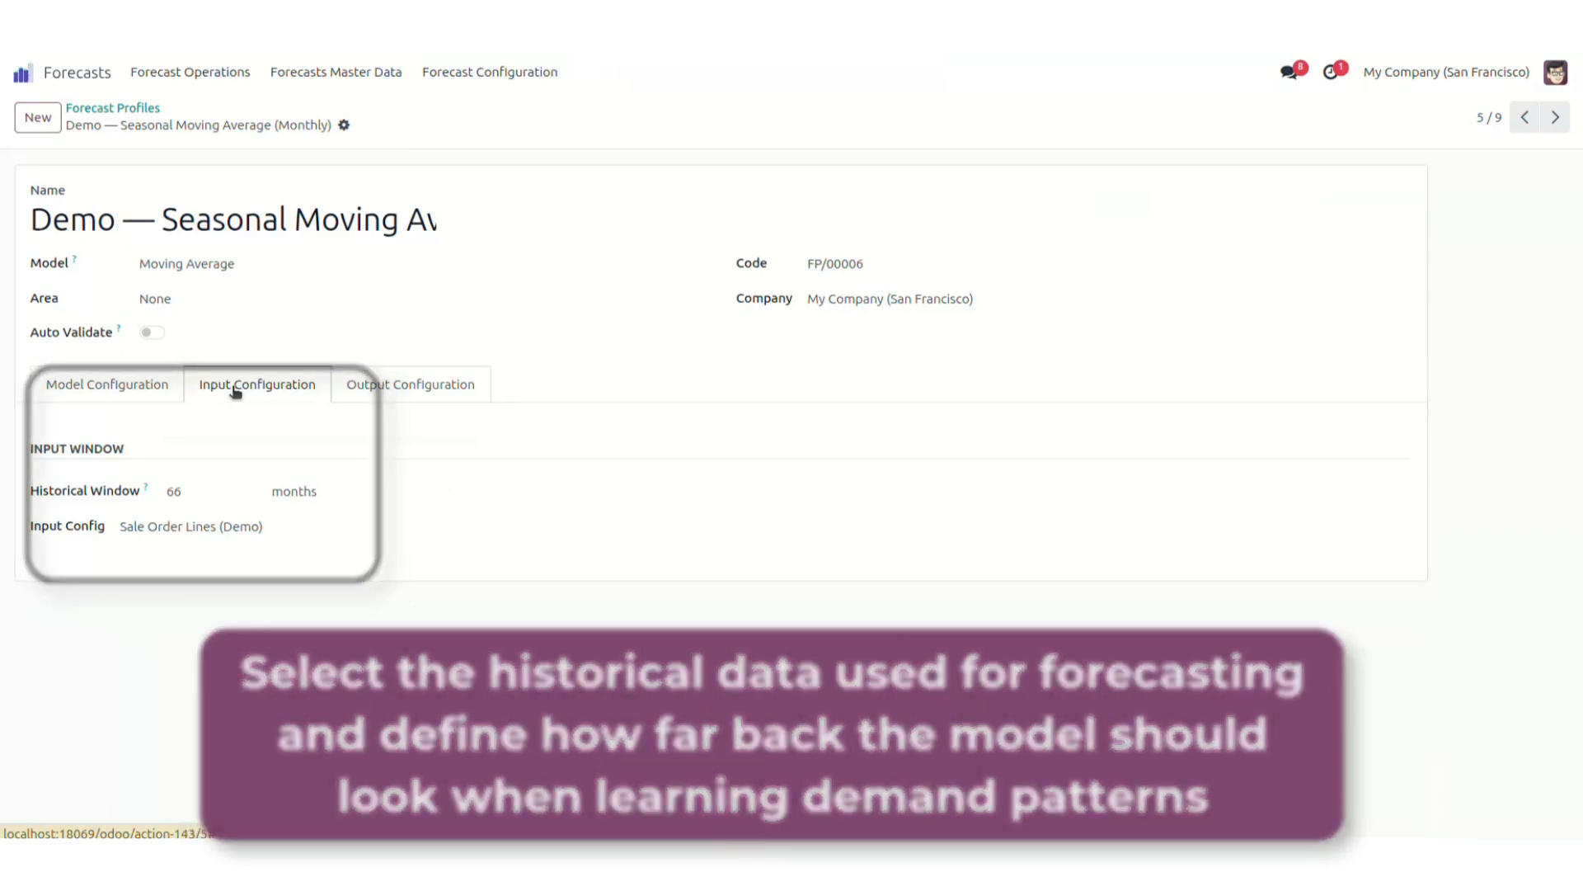
left_click(400, 385)
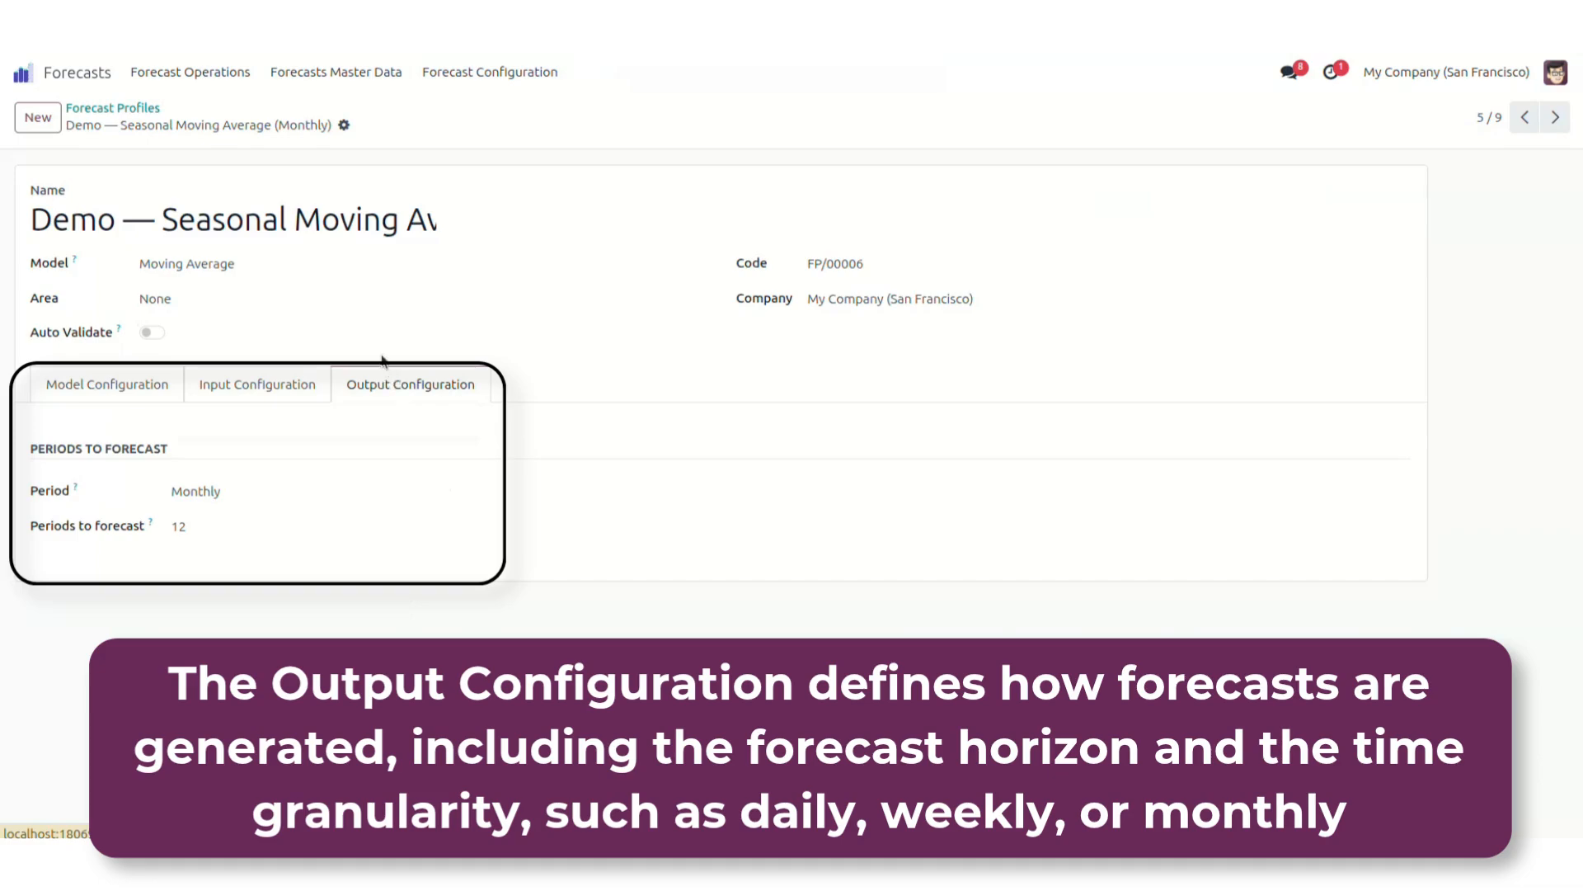
Open the PAST — Seasonal Moving Average (2026 H1) forecast and review its input configuration, backtest metrics and actual performance metrics.
left_click(233, 75)
left_click(232, 109)
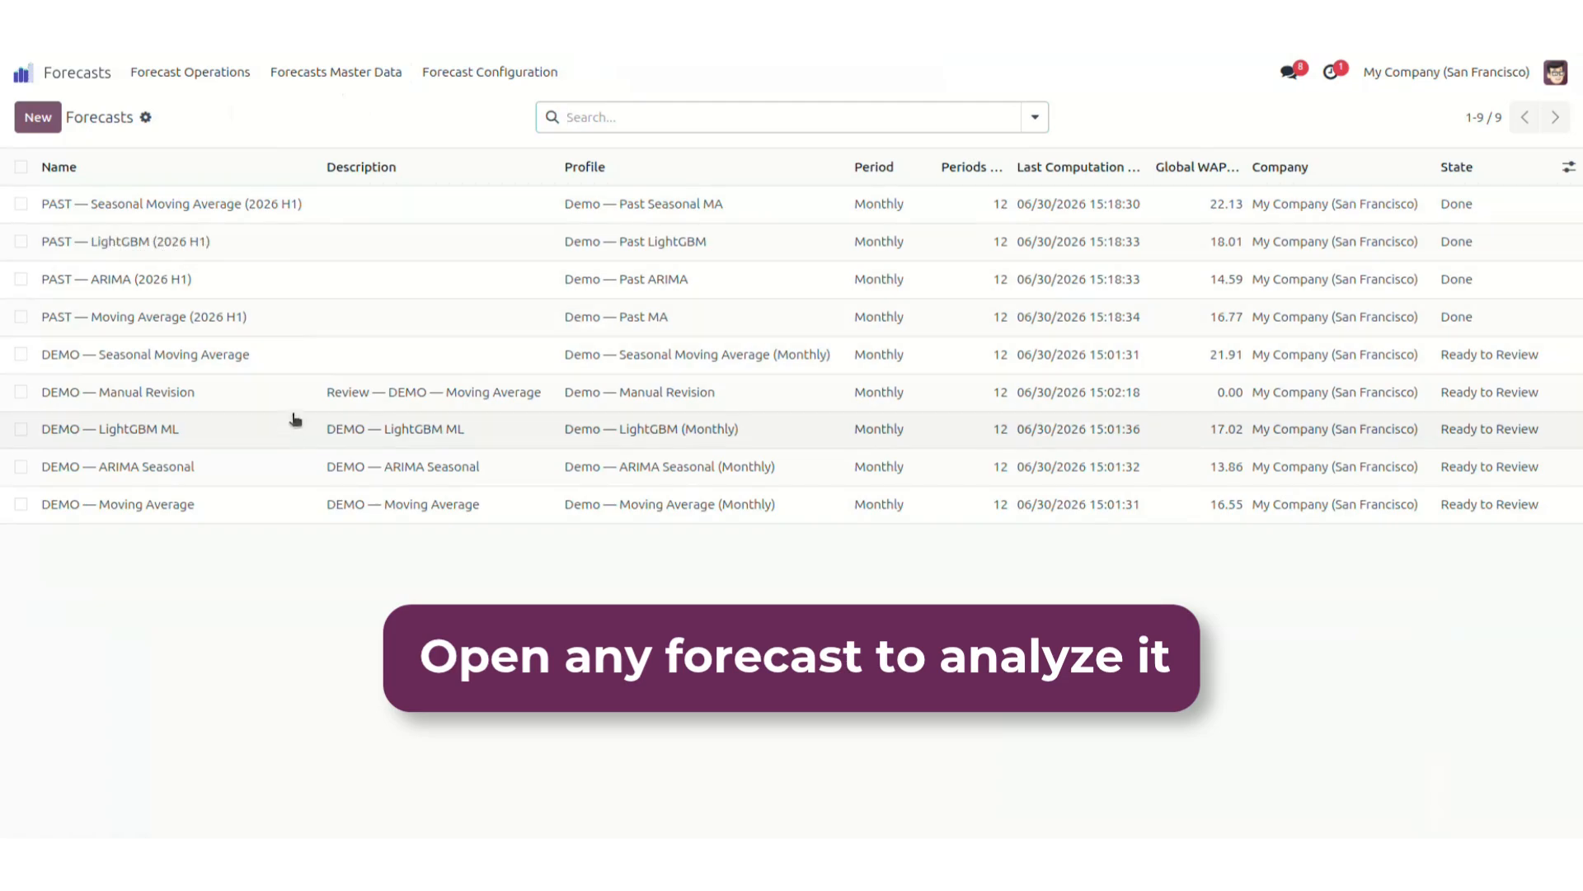
left_click(273, 206)
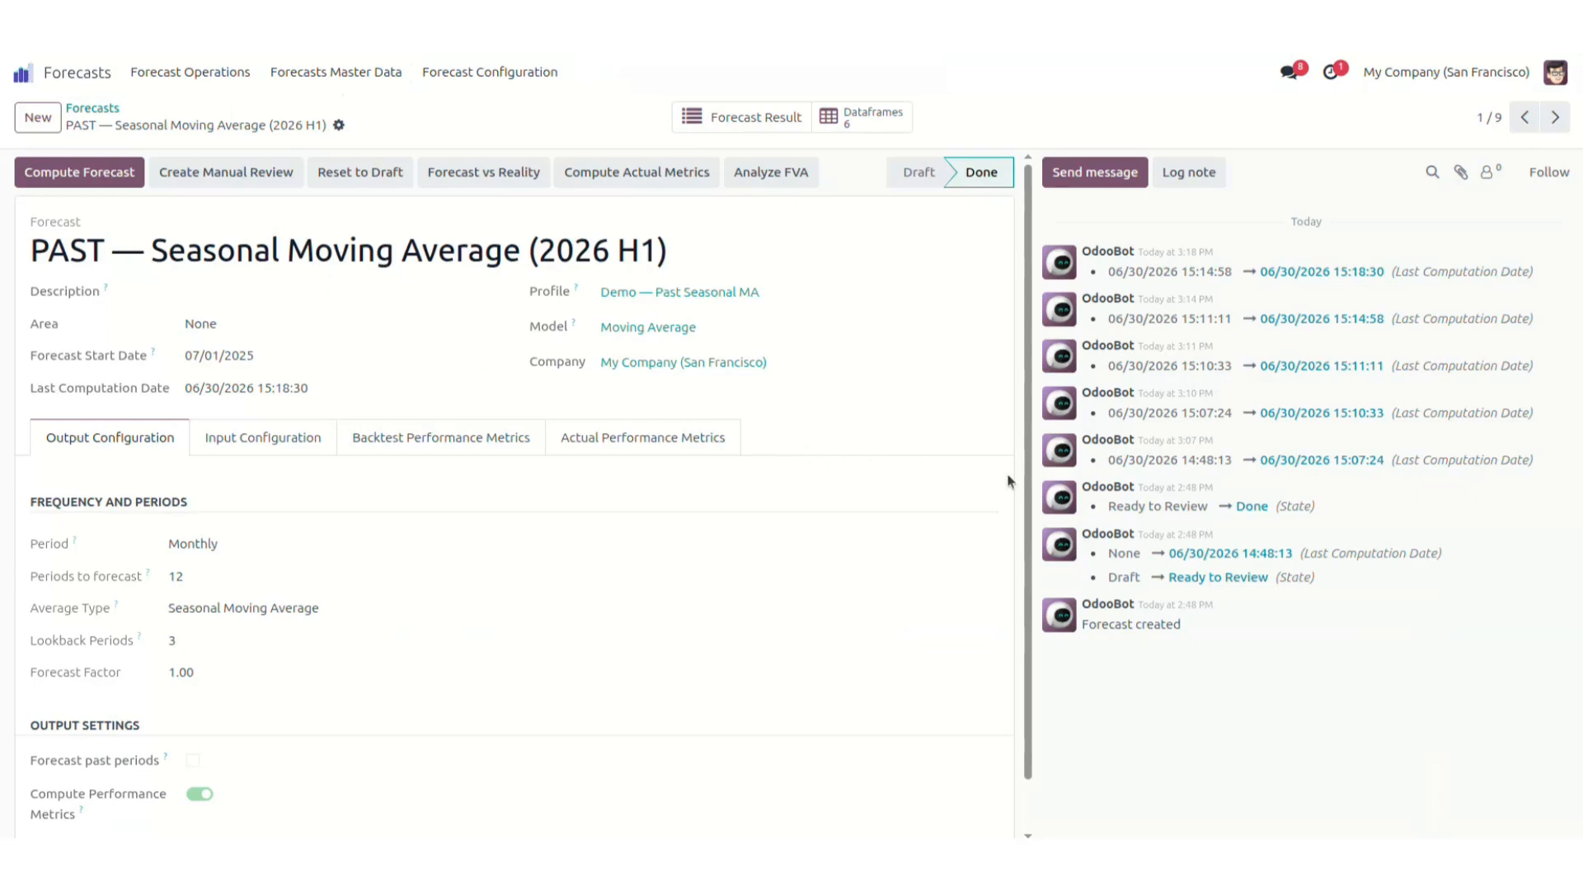
scroll(963, 510, "down", 1)
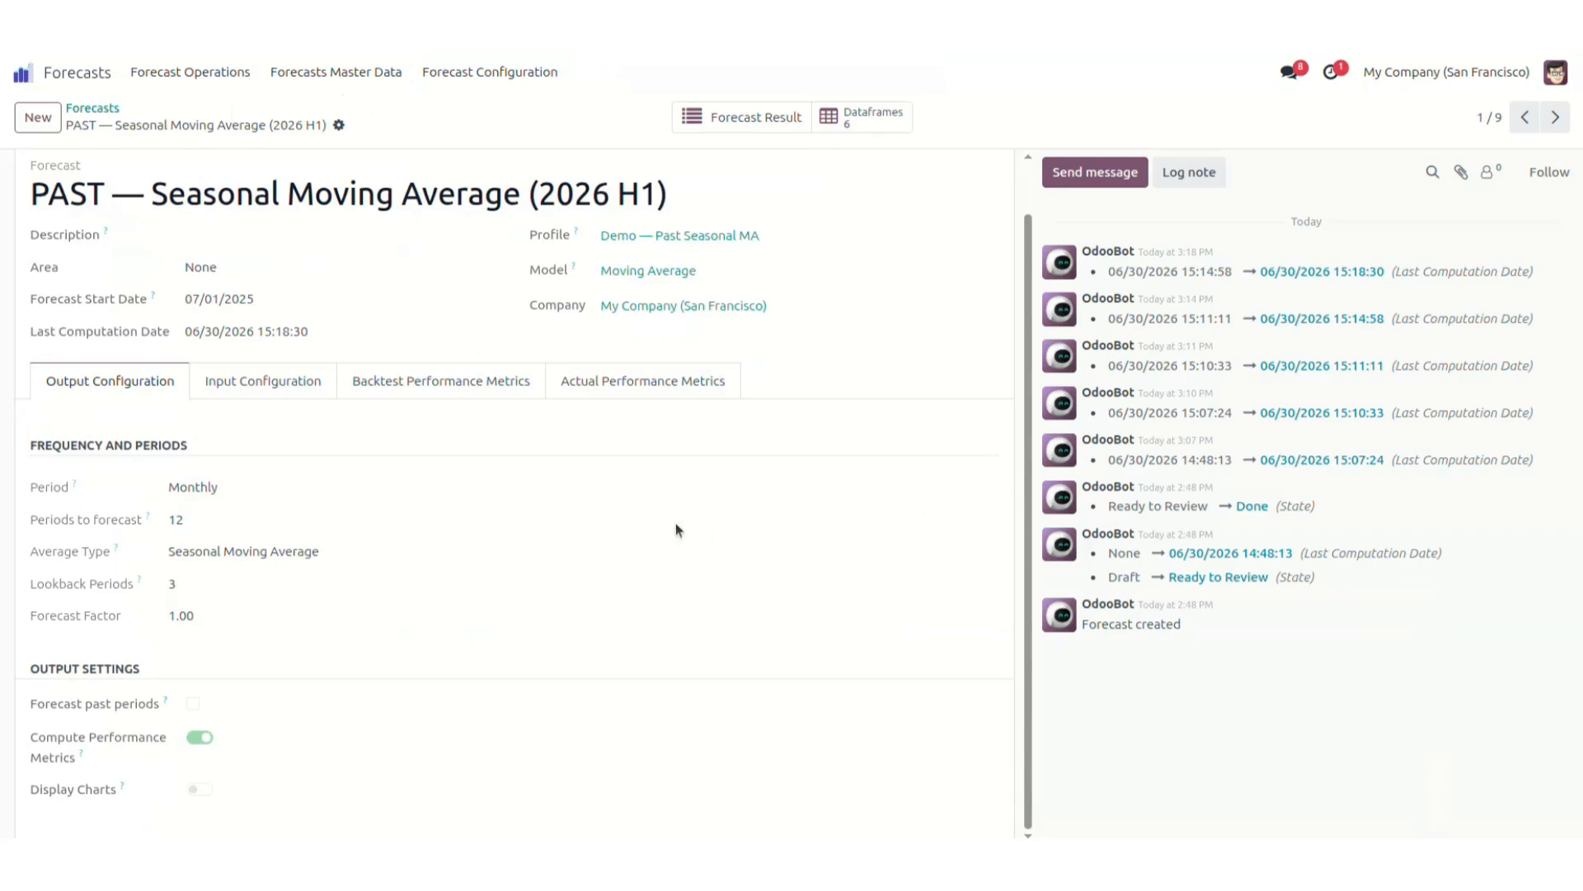
left_click(287, 386)
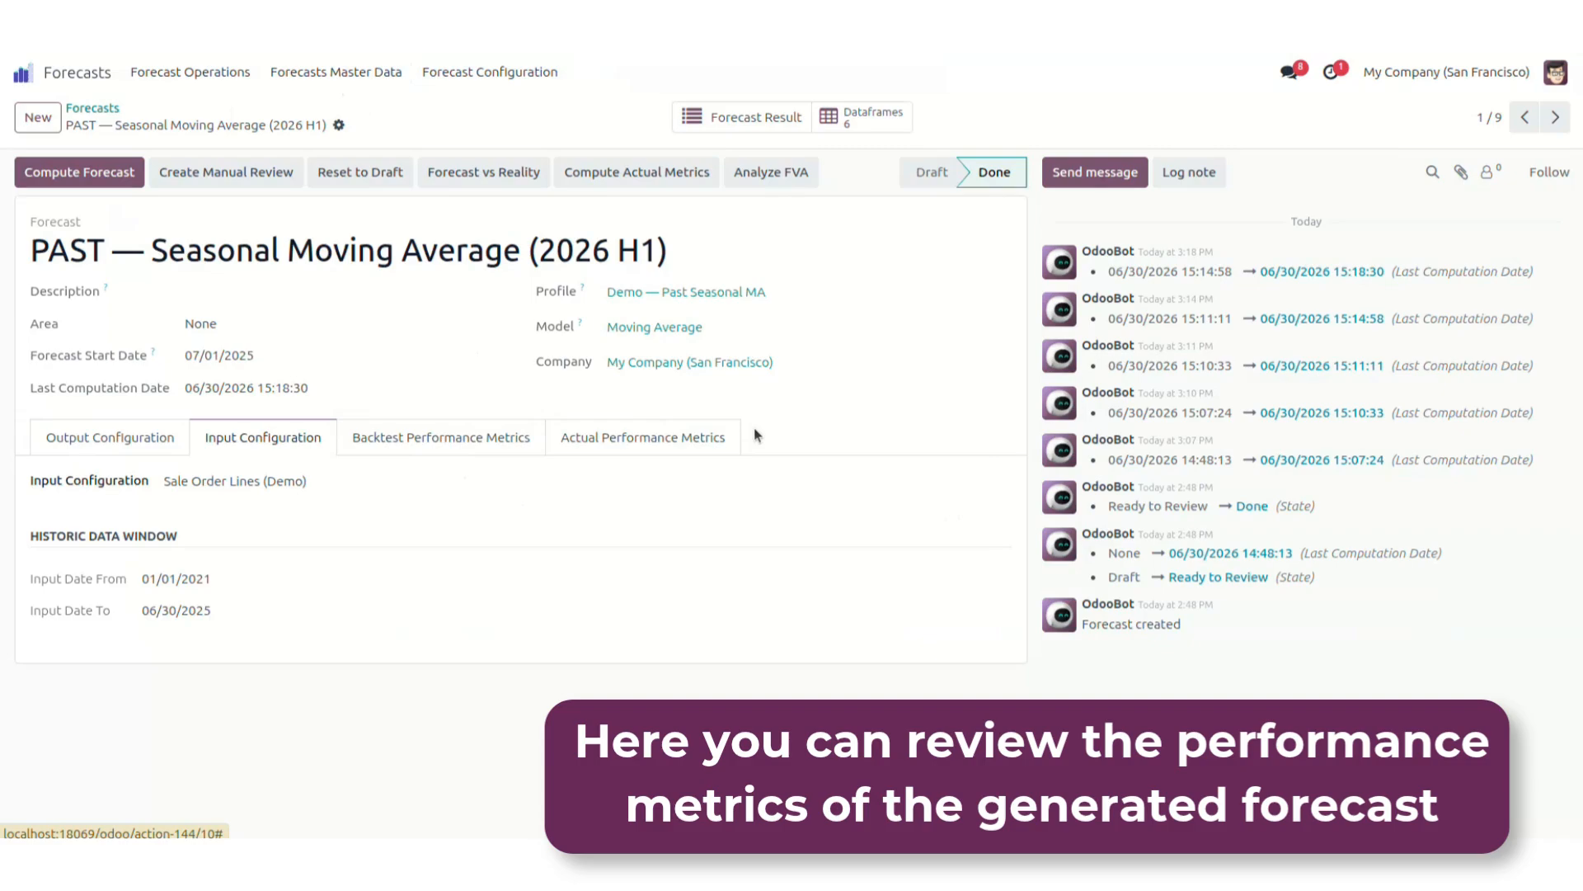
left_click(477, 442)
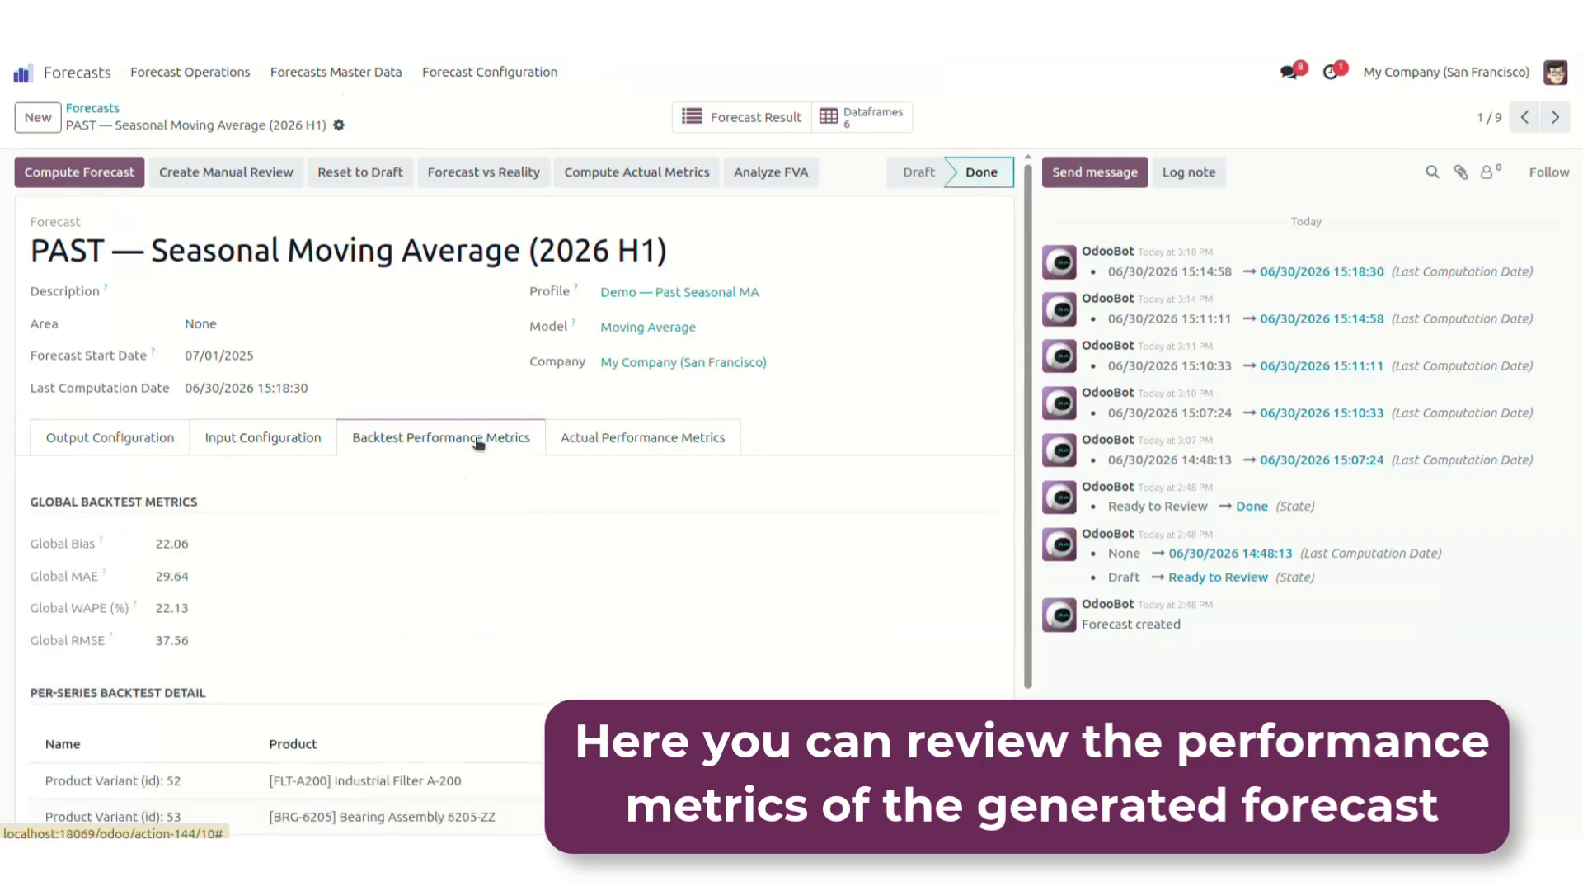
left_click(605, 443)
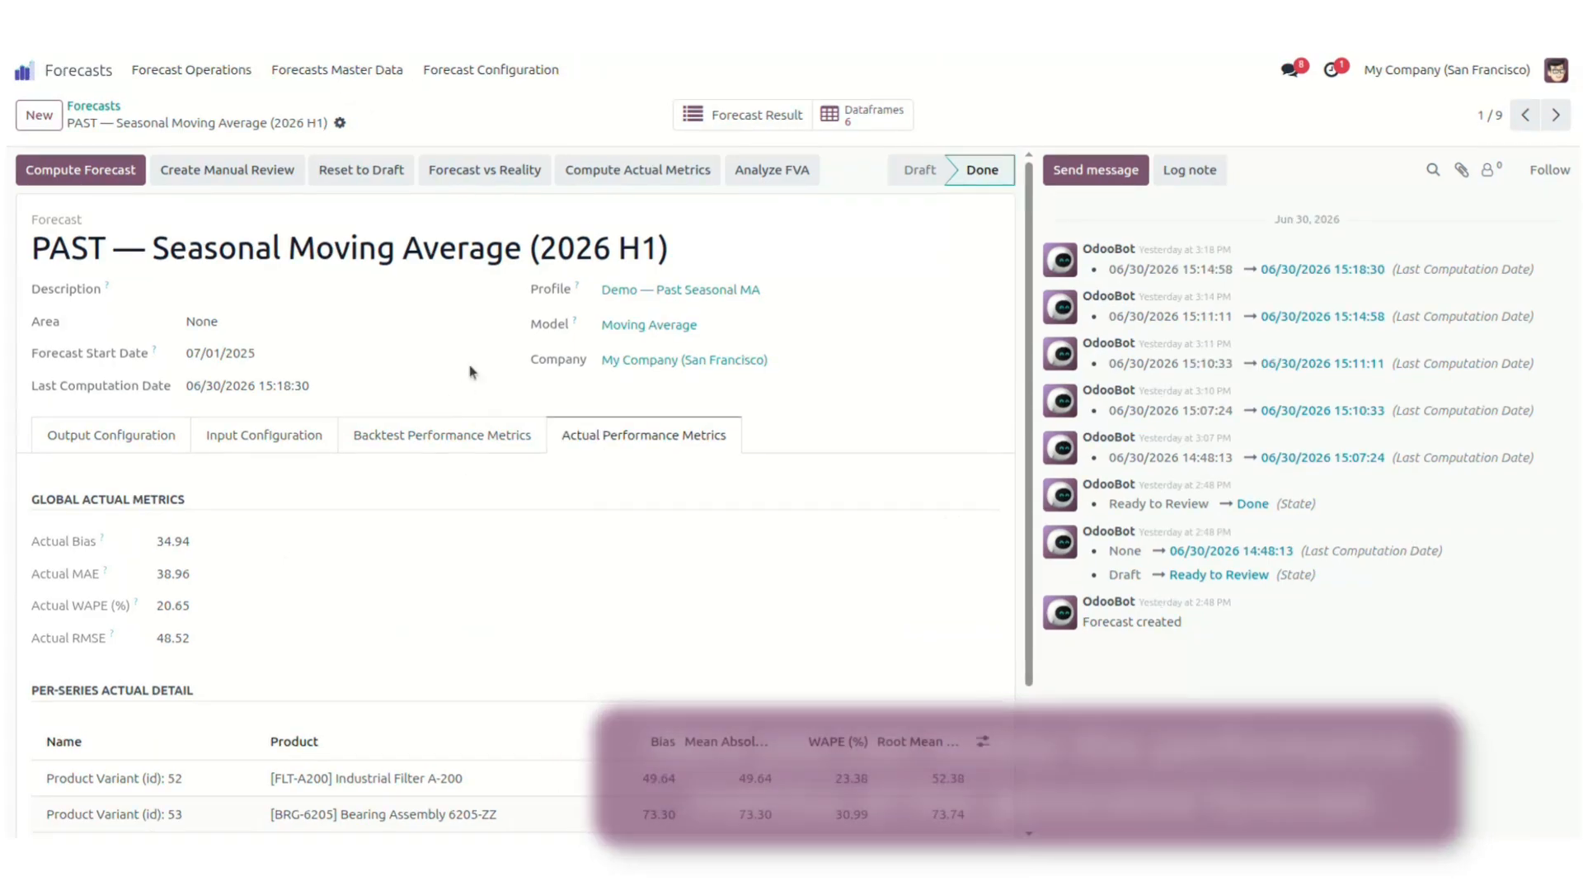
Compare the forecast with reality for [BLT-V80] Drive Belt V-Type 80, reviewing the chart, global metrics and product metrics.
left_click(488, 173)
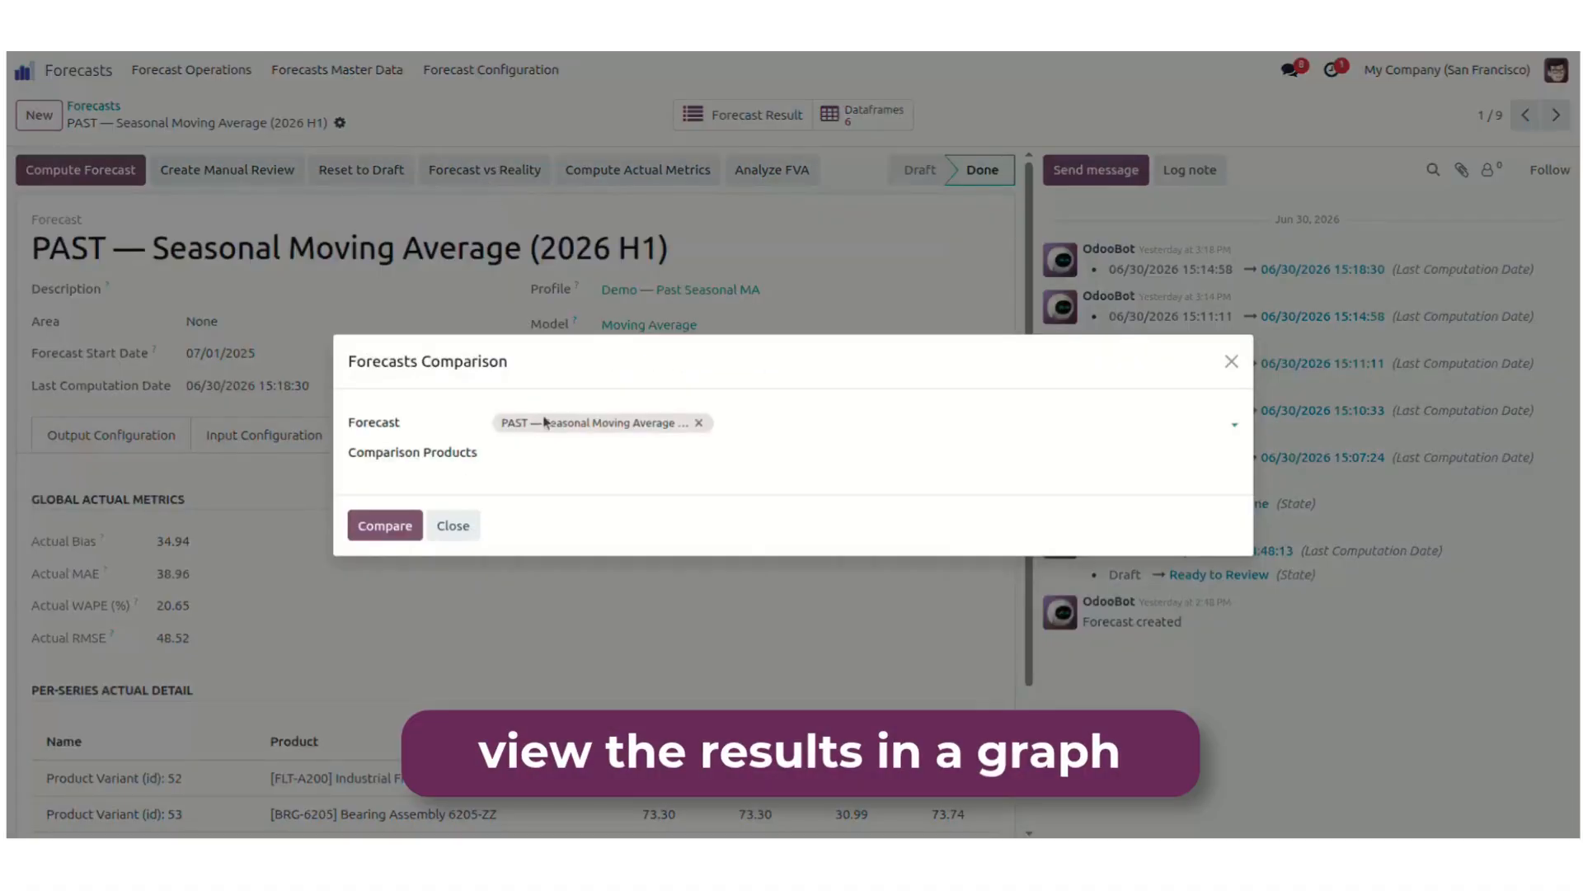
left_click(548, 453)
left_click(569, 482)
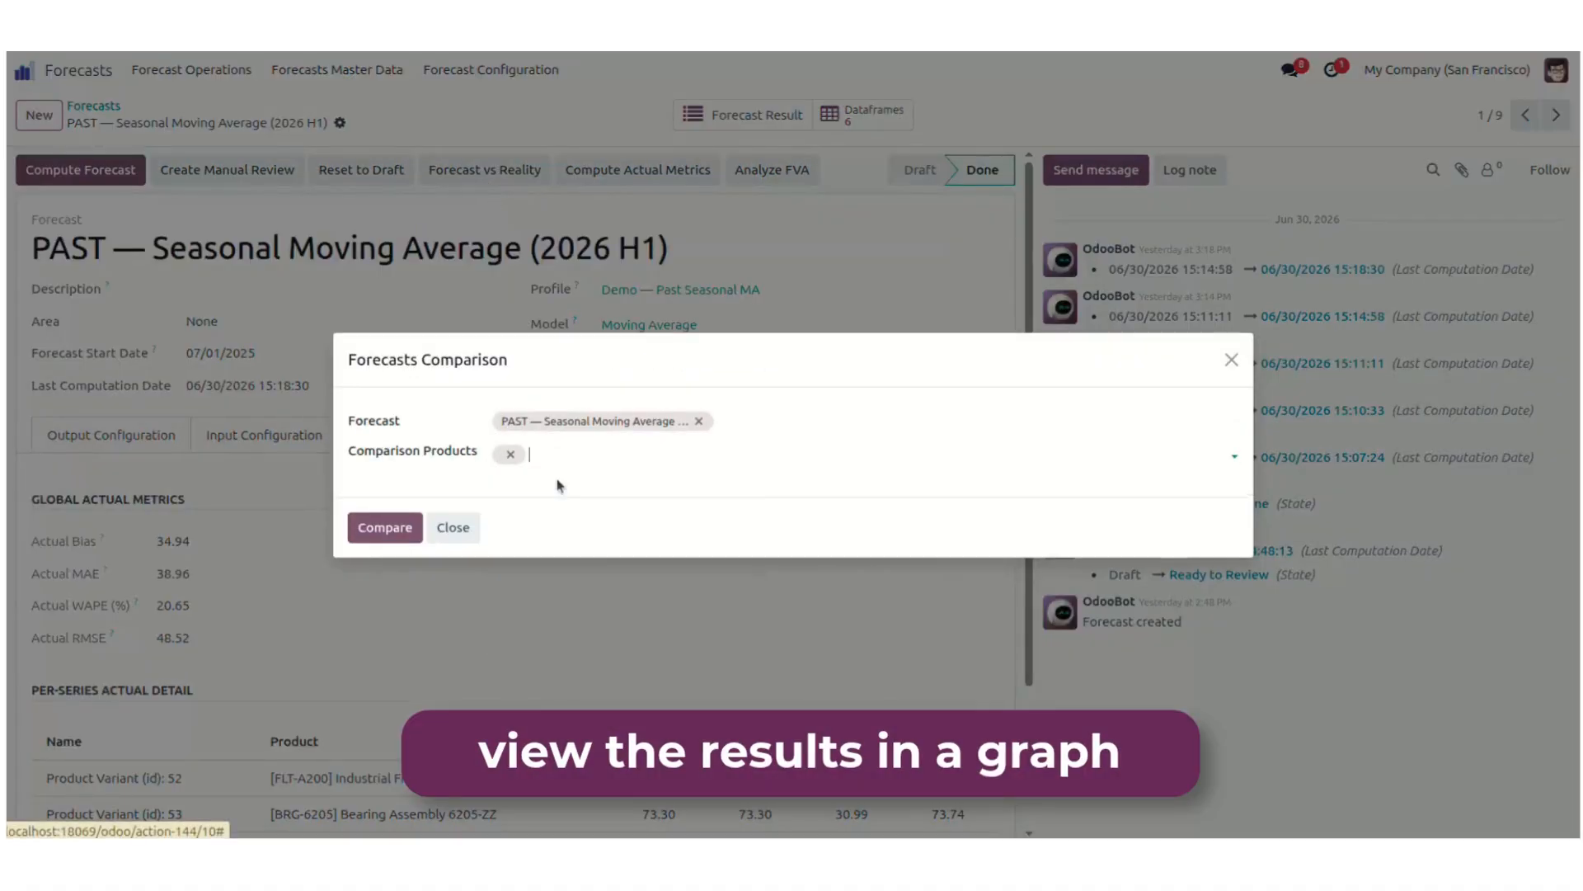
left_click(385, 526)
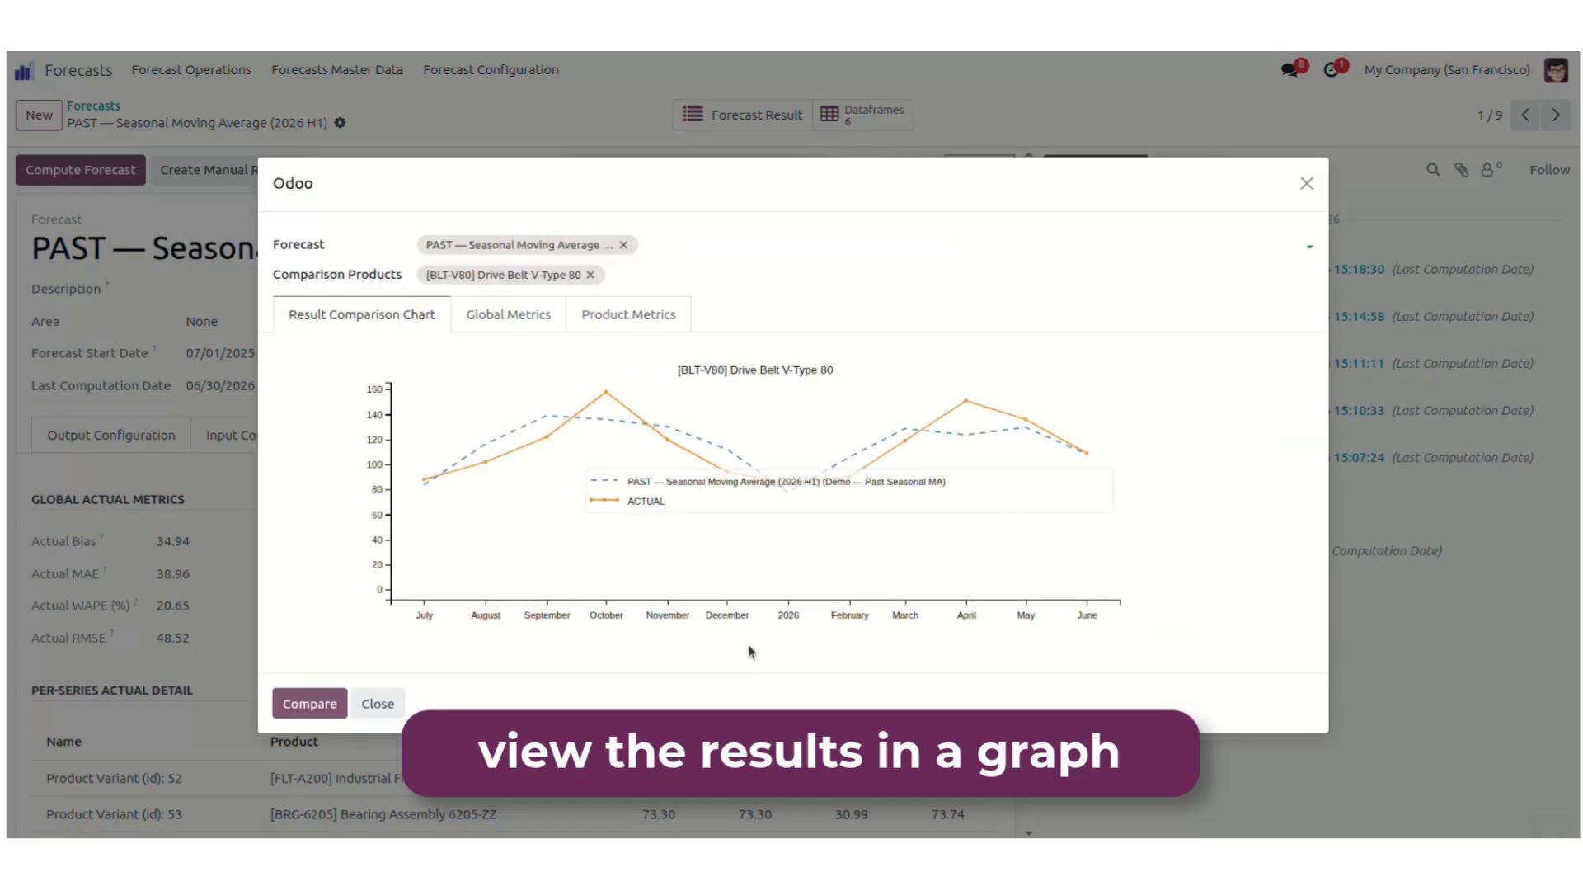
left_click(506, 316)
left_click(617, 368)
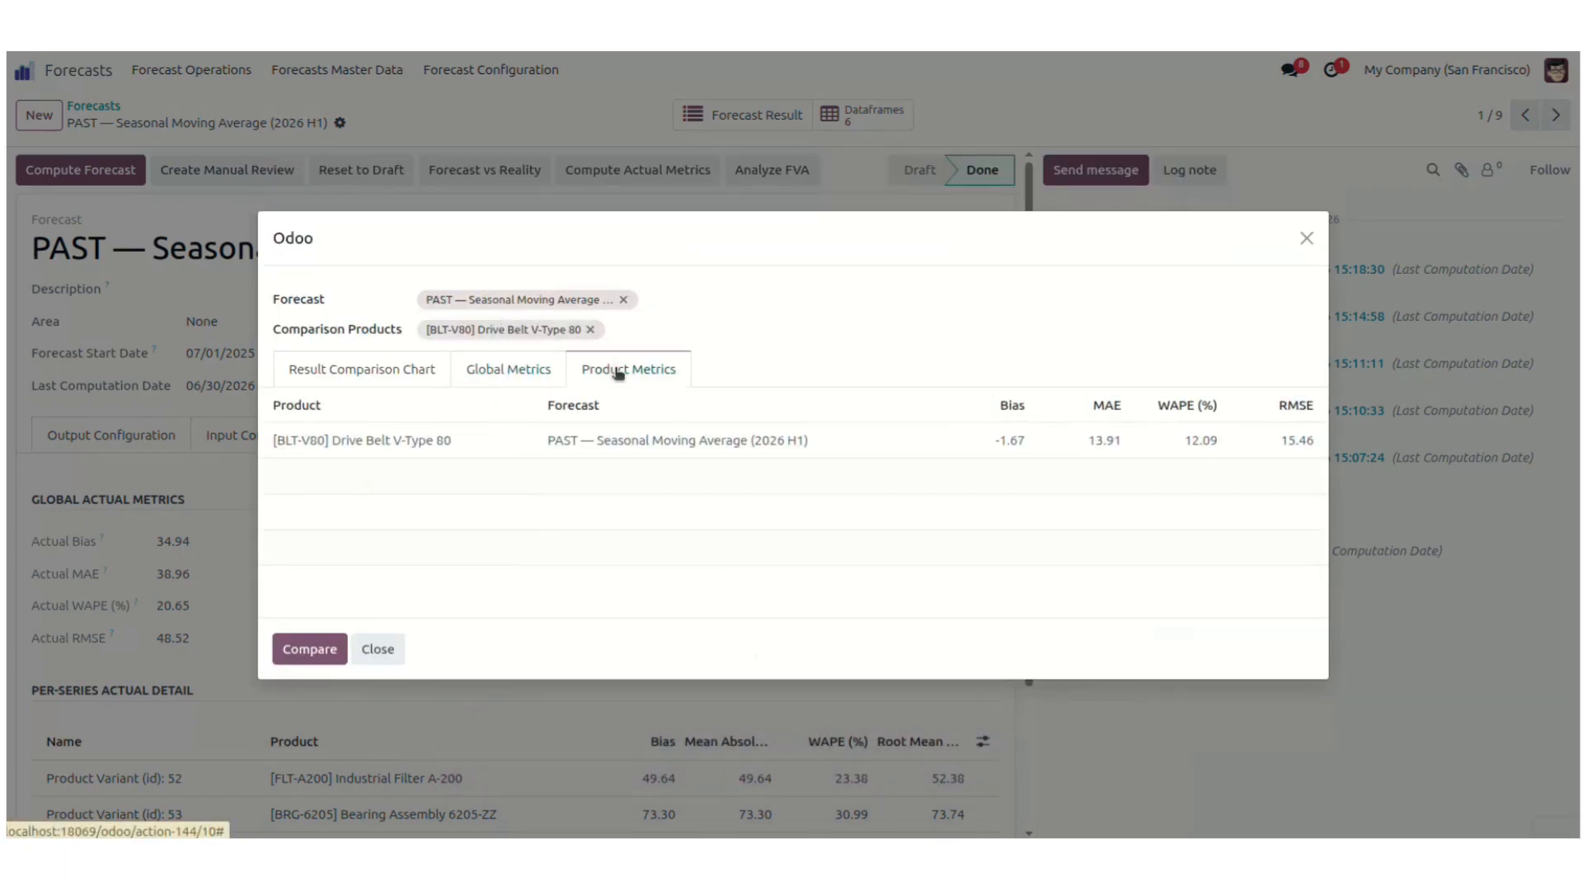
left_click(379, 652)
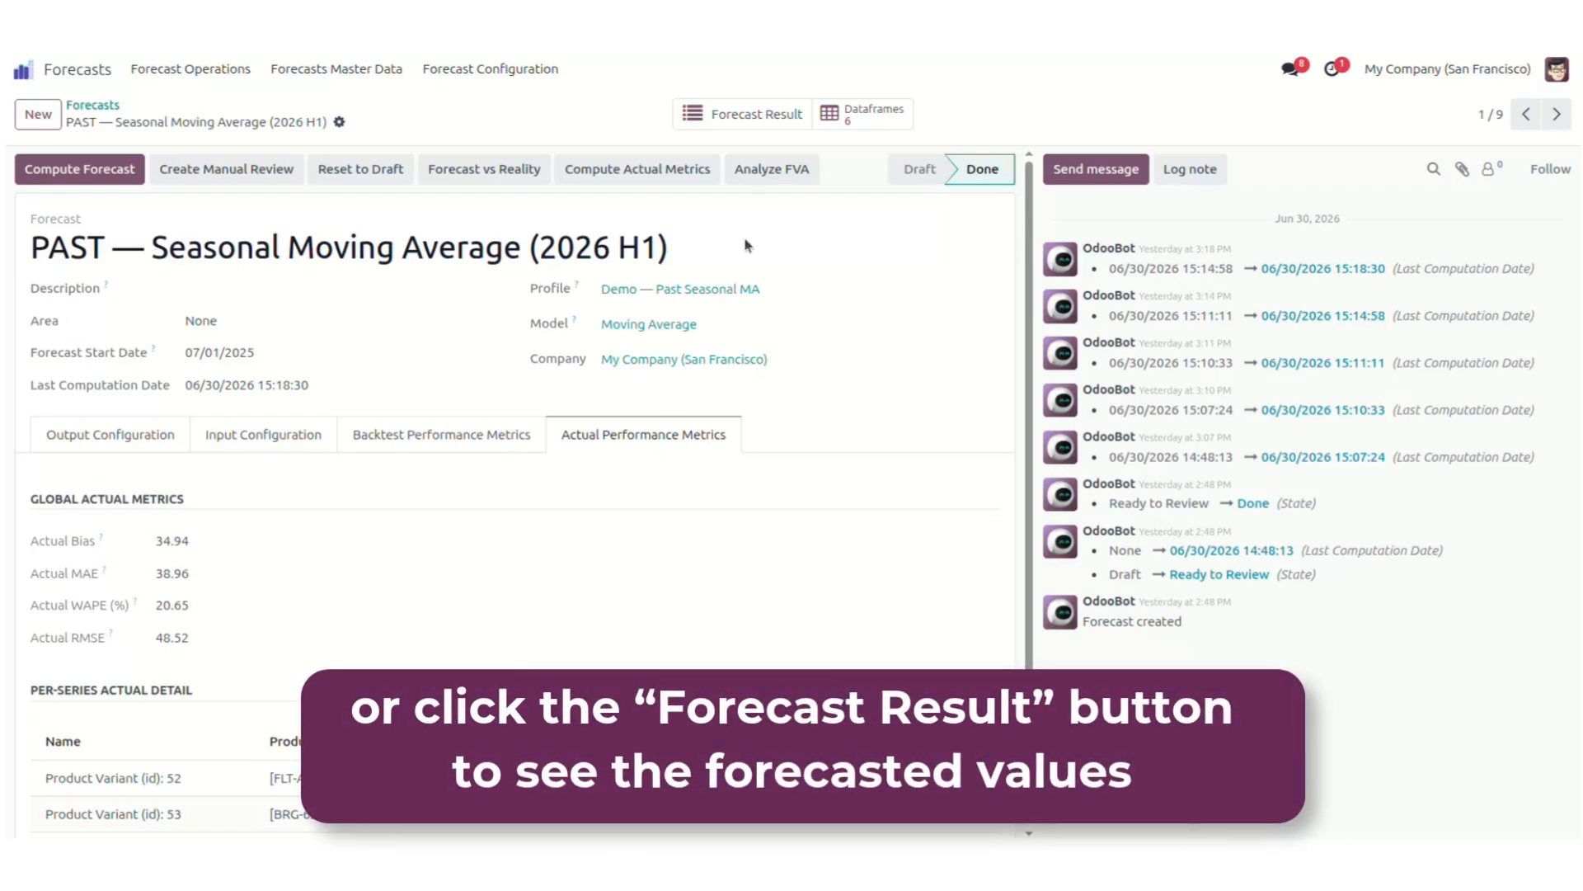
Look through the forecasted values in this forecast's results and return to the forecasts list.
left_click(781, 114)
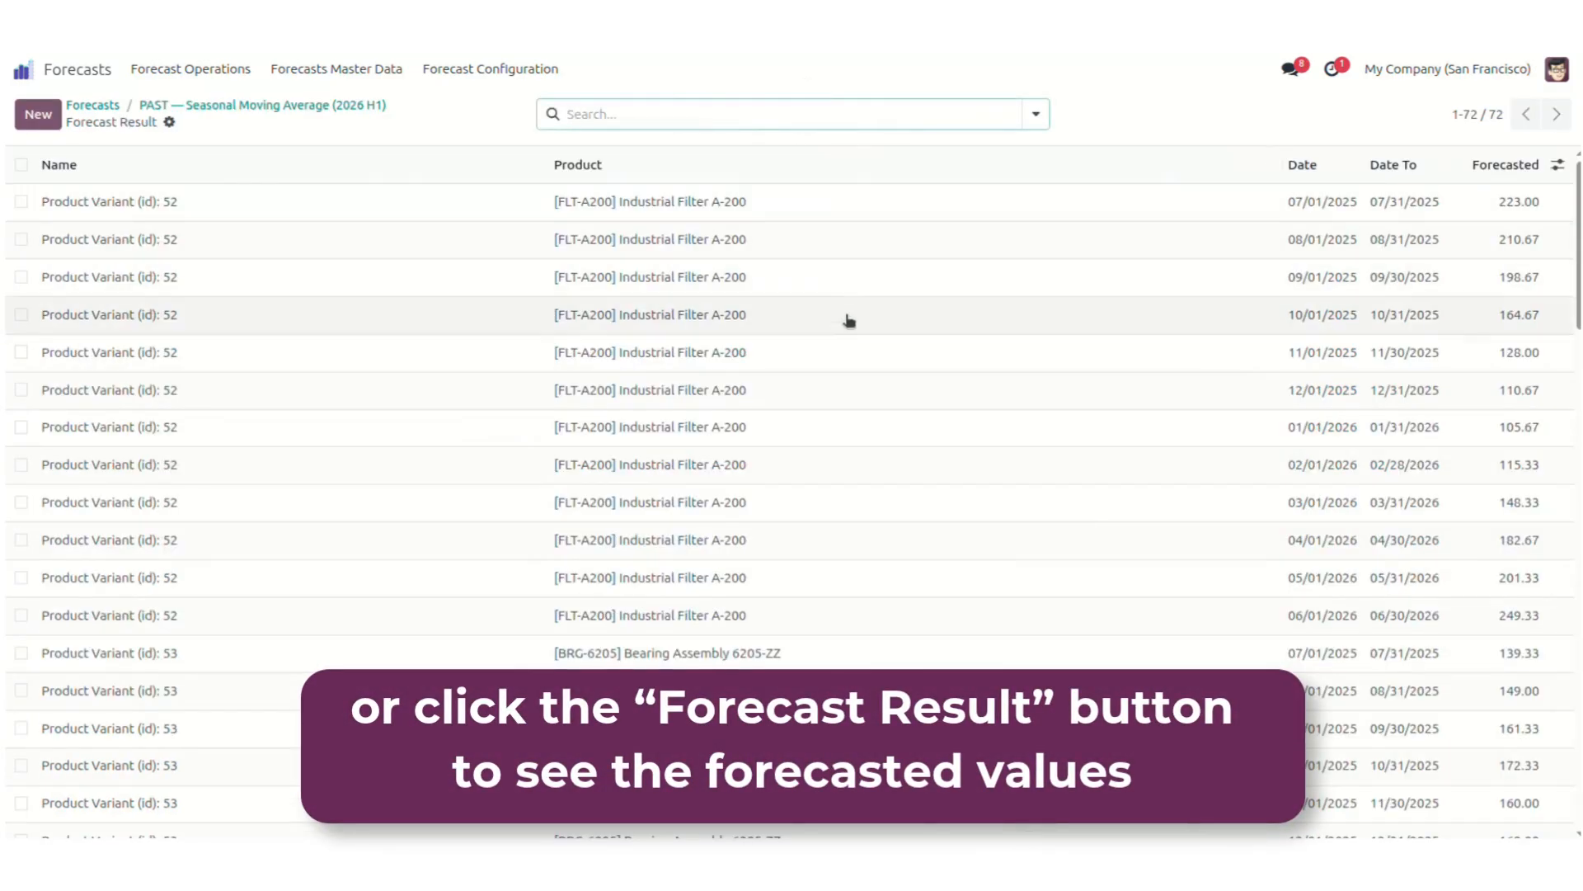
scroll(824, 619, "down", 10)
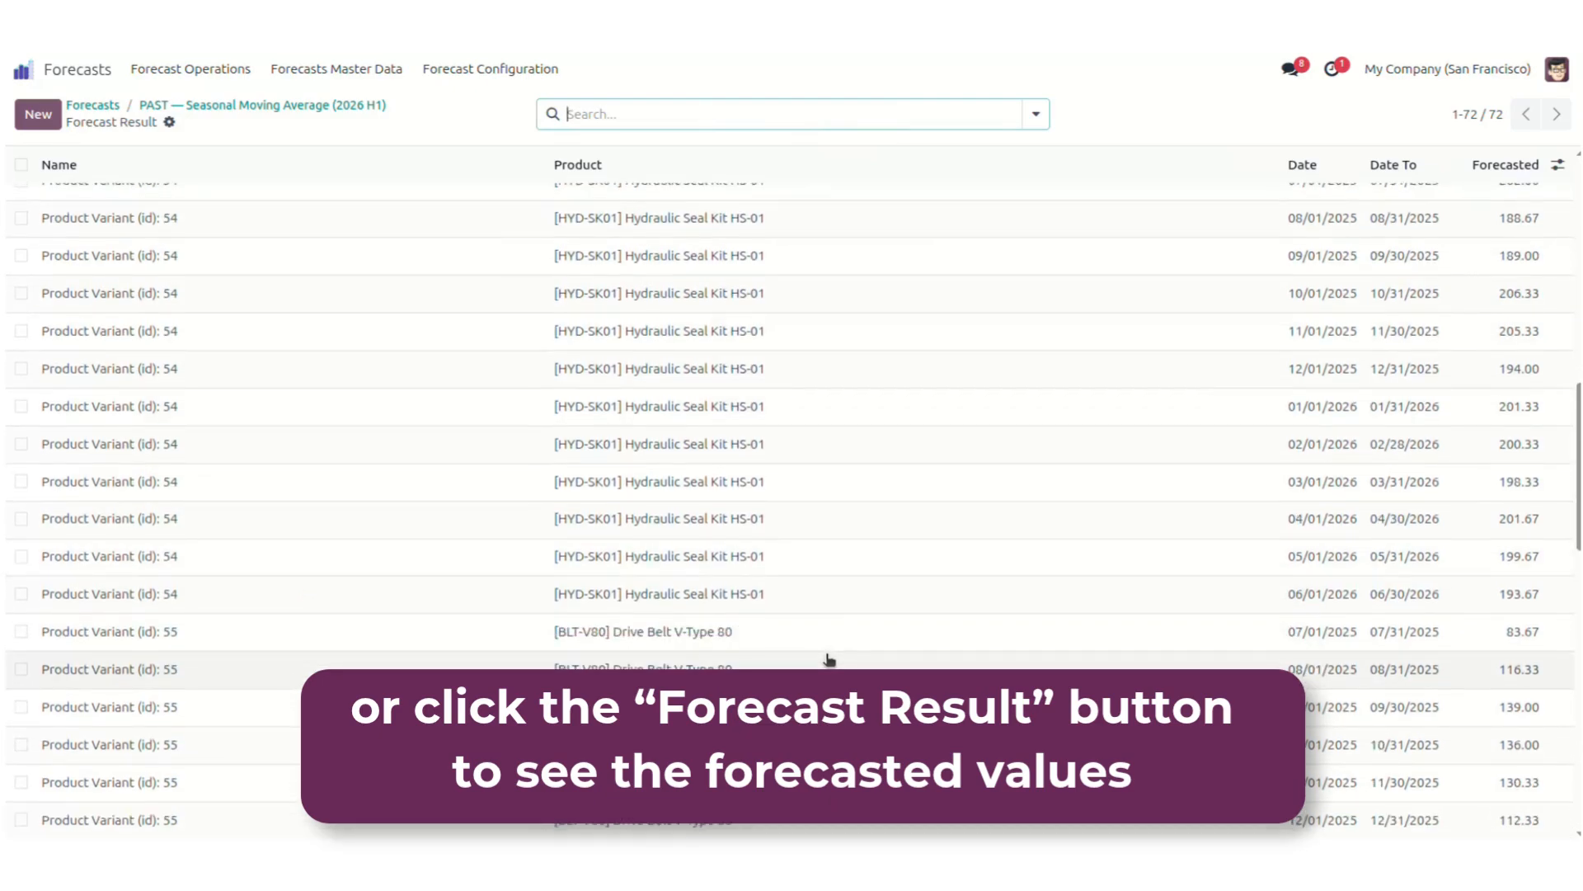
scroll(829, 660, "up", 10)
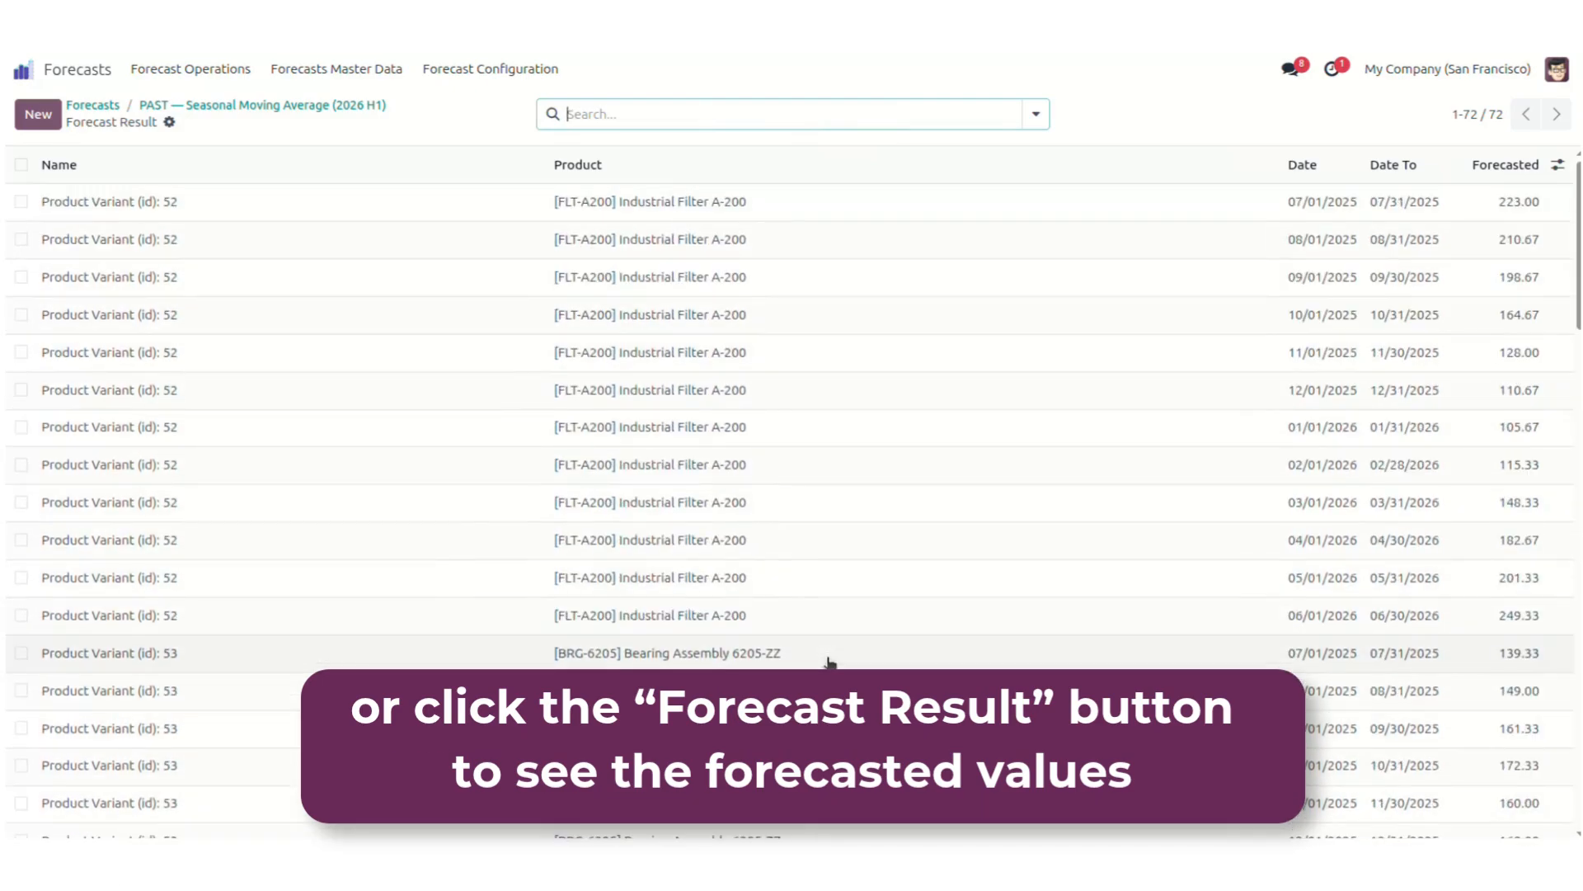
left_click(362, 105)
left_click(91, 106)
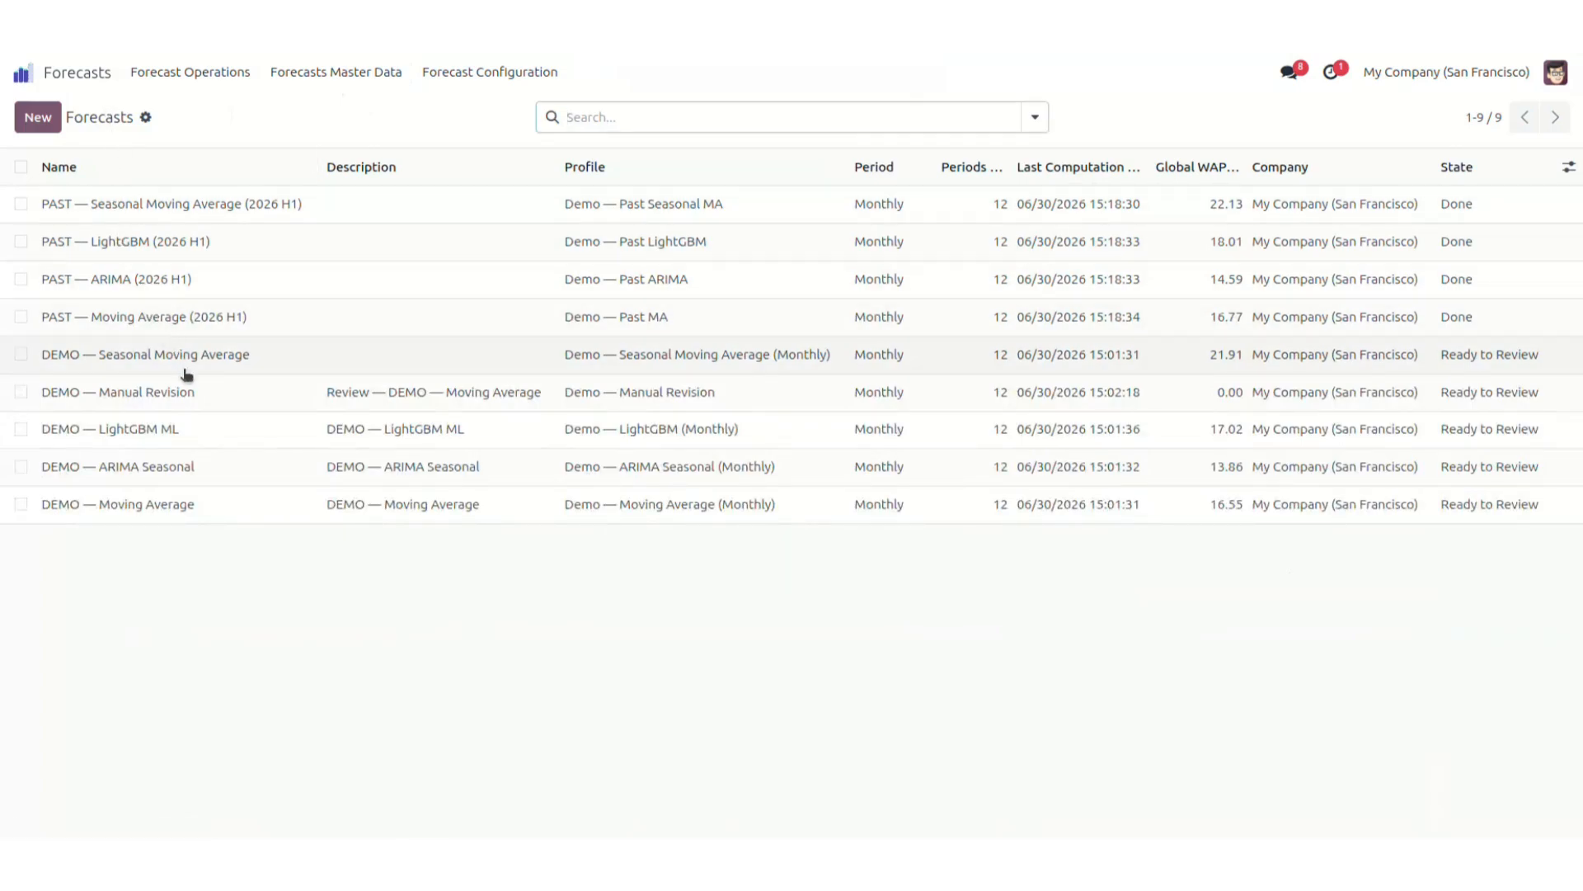
Open the DEMO — LightGBM ML forecast and examine its feature importance ranking.
left_click(192, 438)
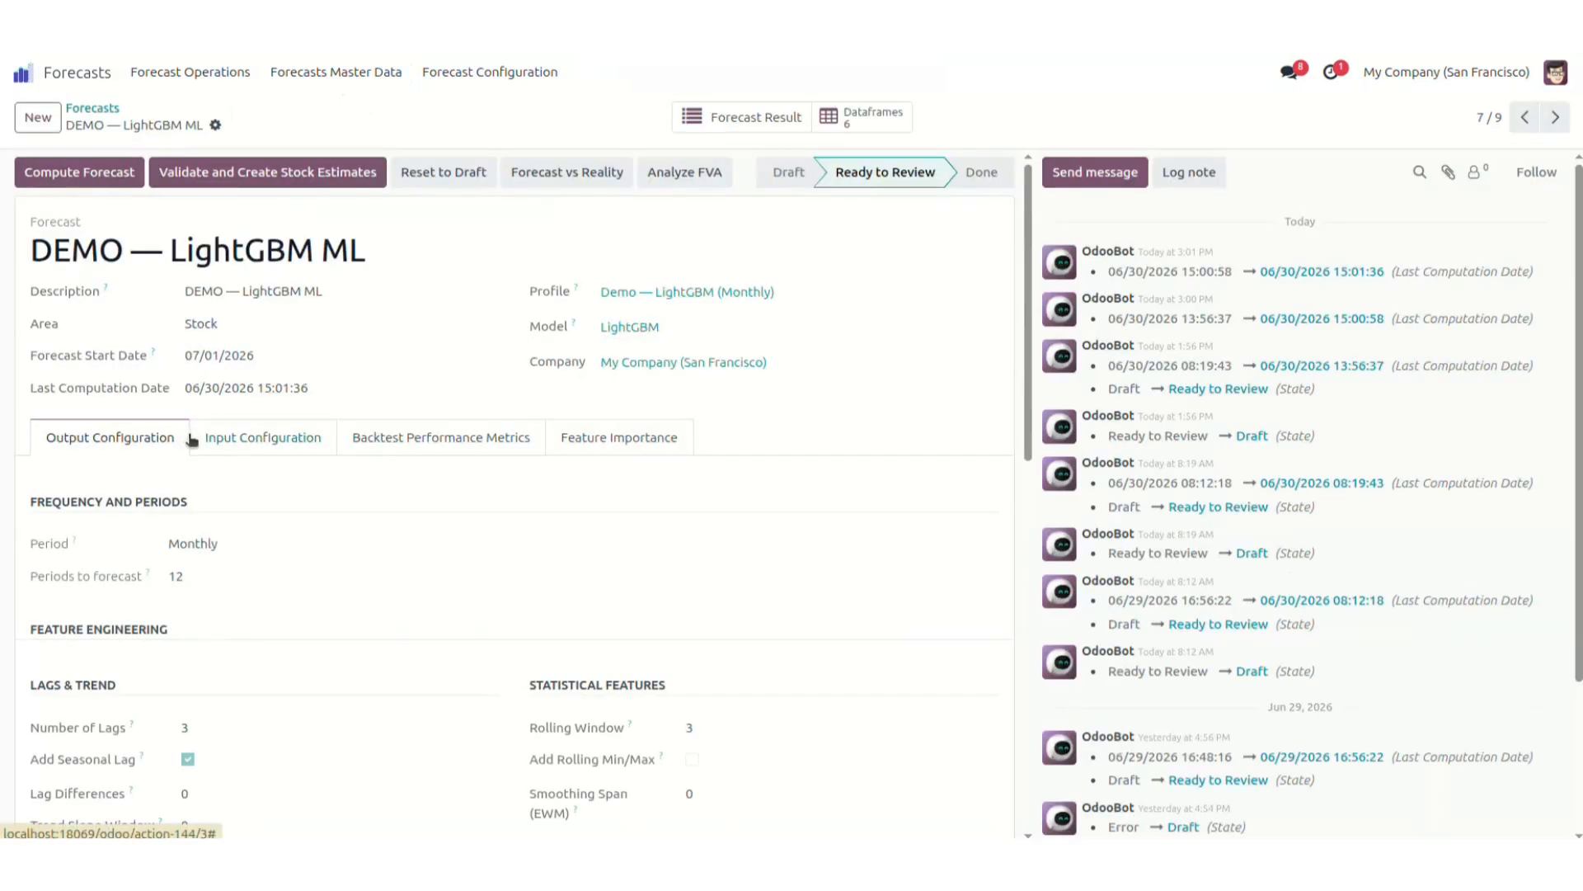
left_click(592, 444)
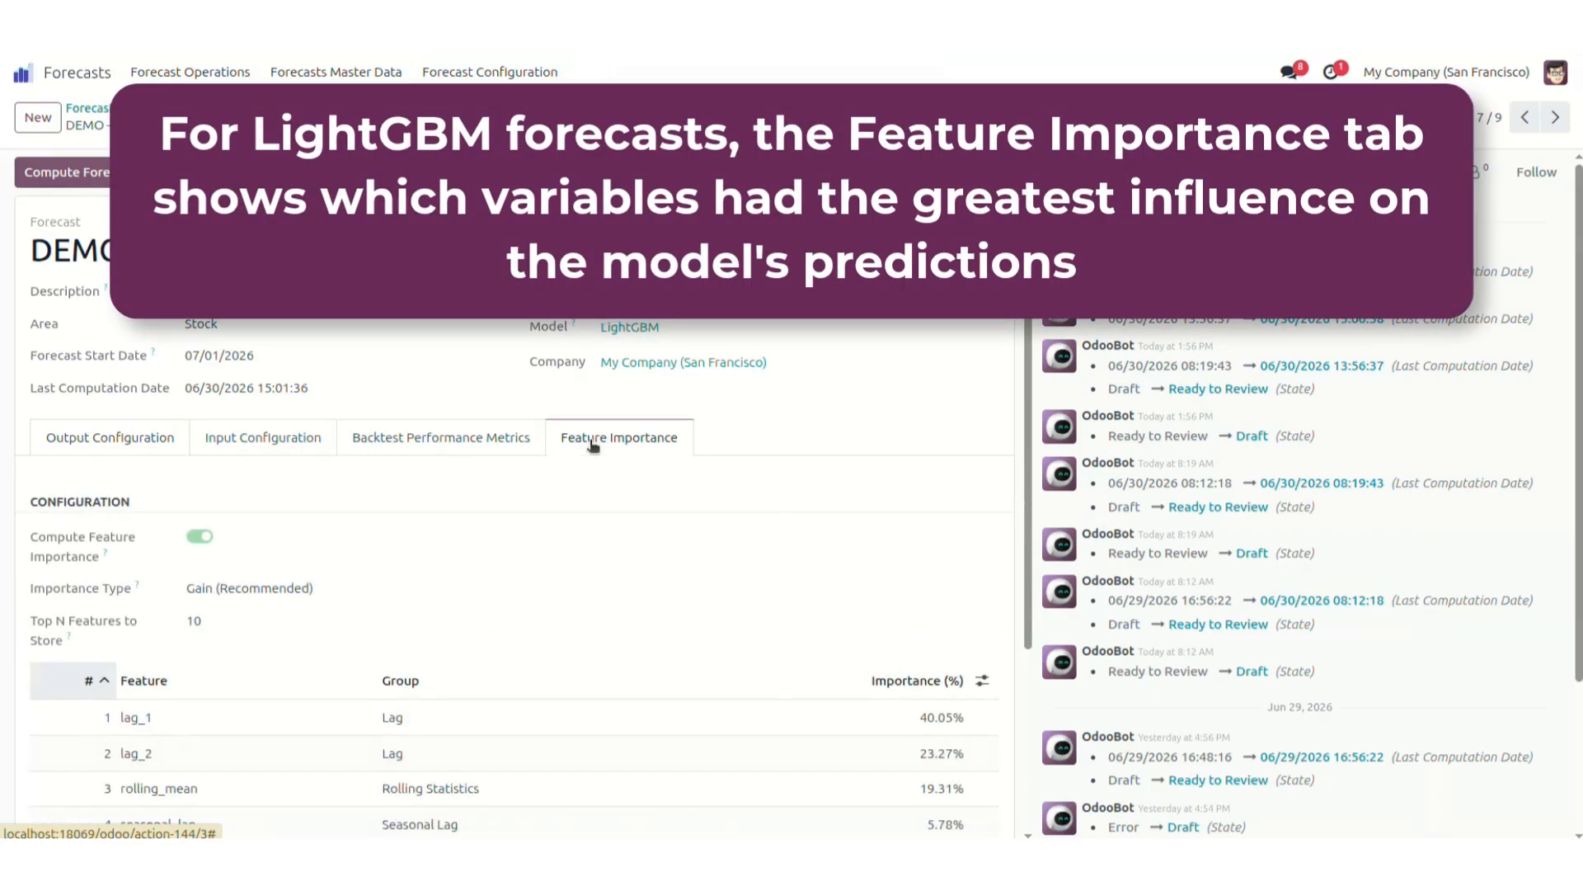
scroll(592, 445, "down", 3)
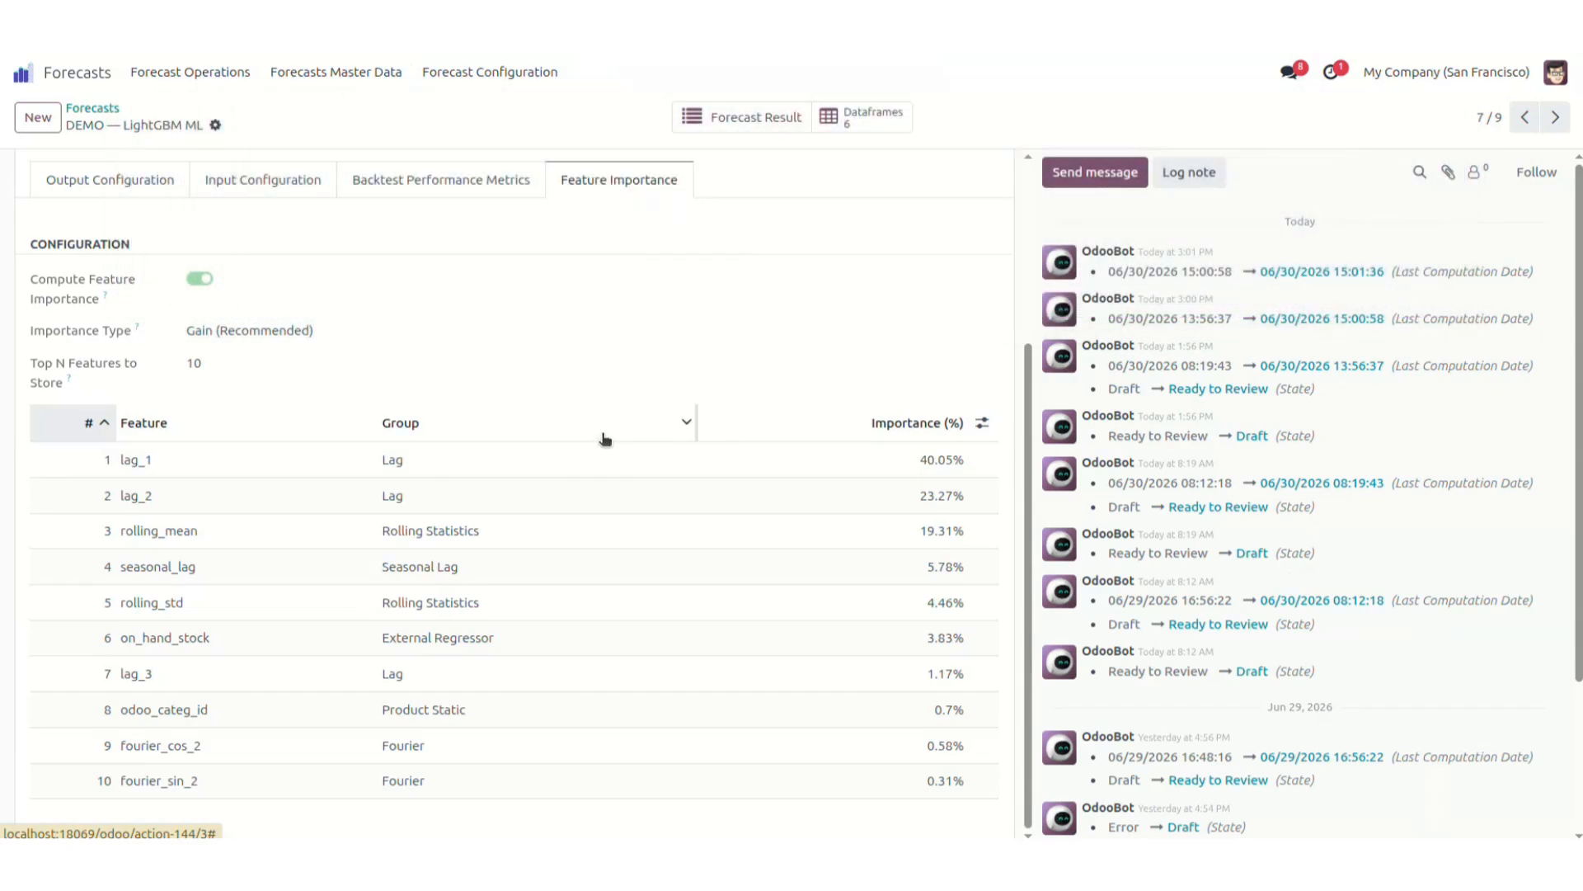
Open the DEMO — Manual Revision forecast and set the 07/01/2026 adjusted value of [FLT-A200] Industrial Filter A-200 to 250.
scroll(605, 439, "up", 3)
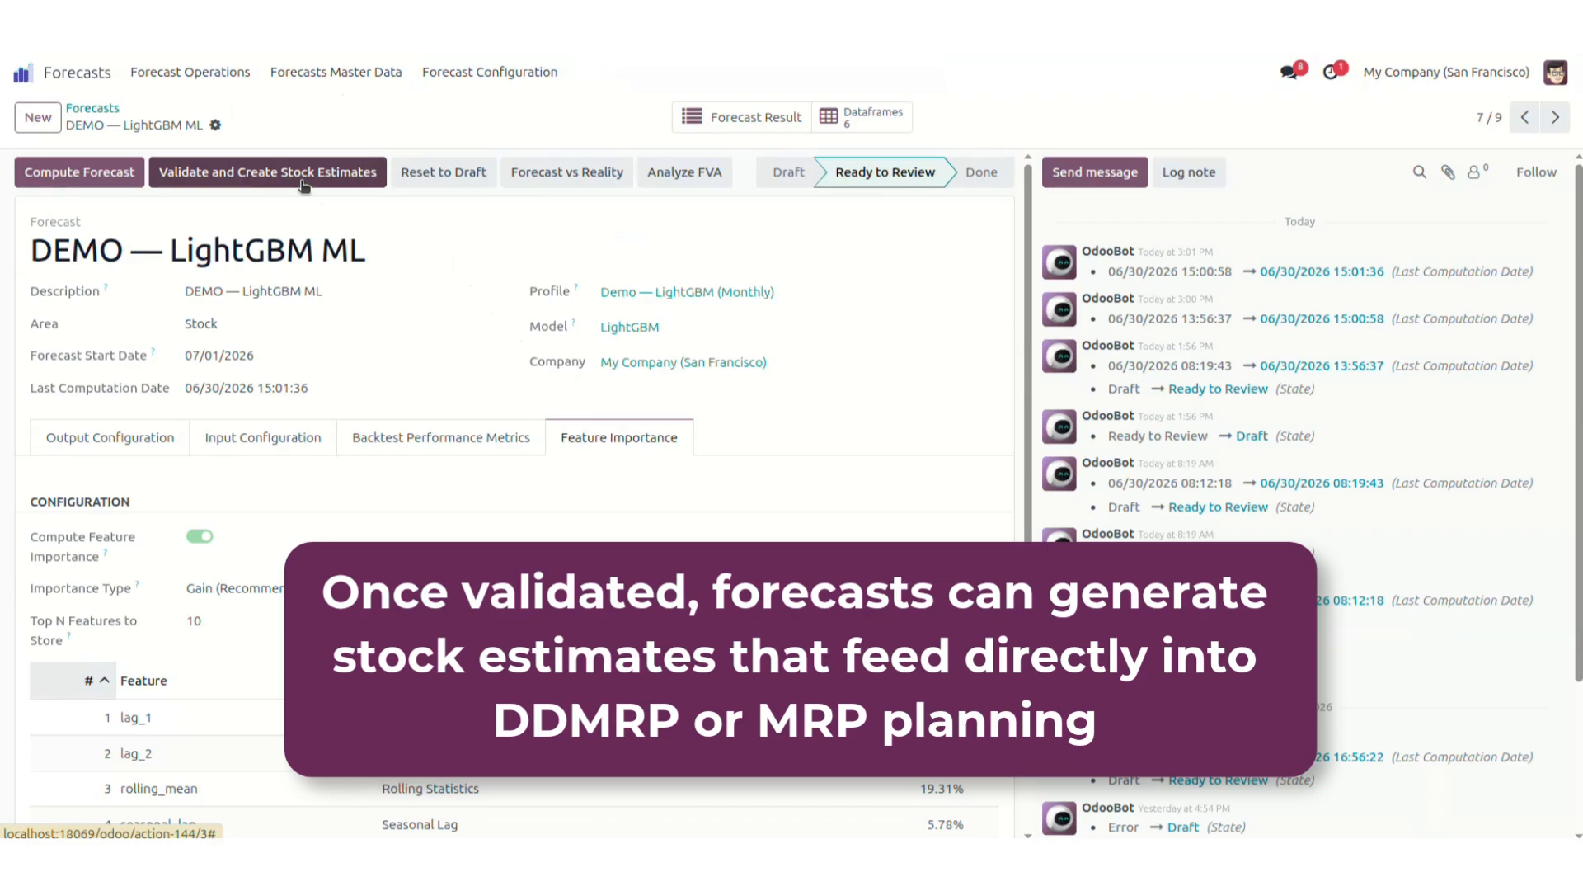
left_click(103, 109)
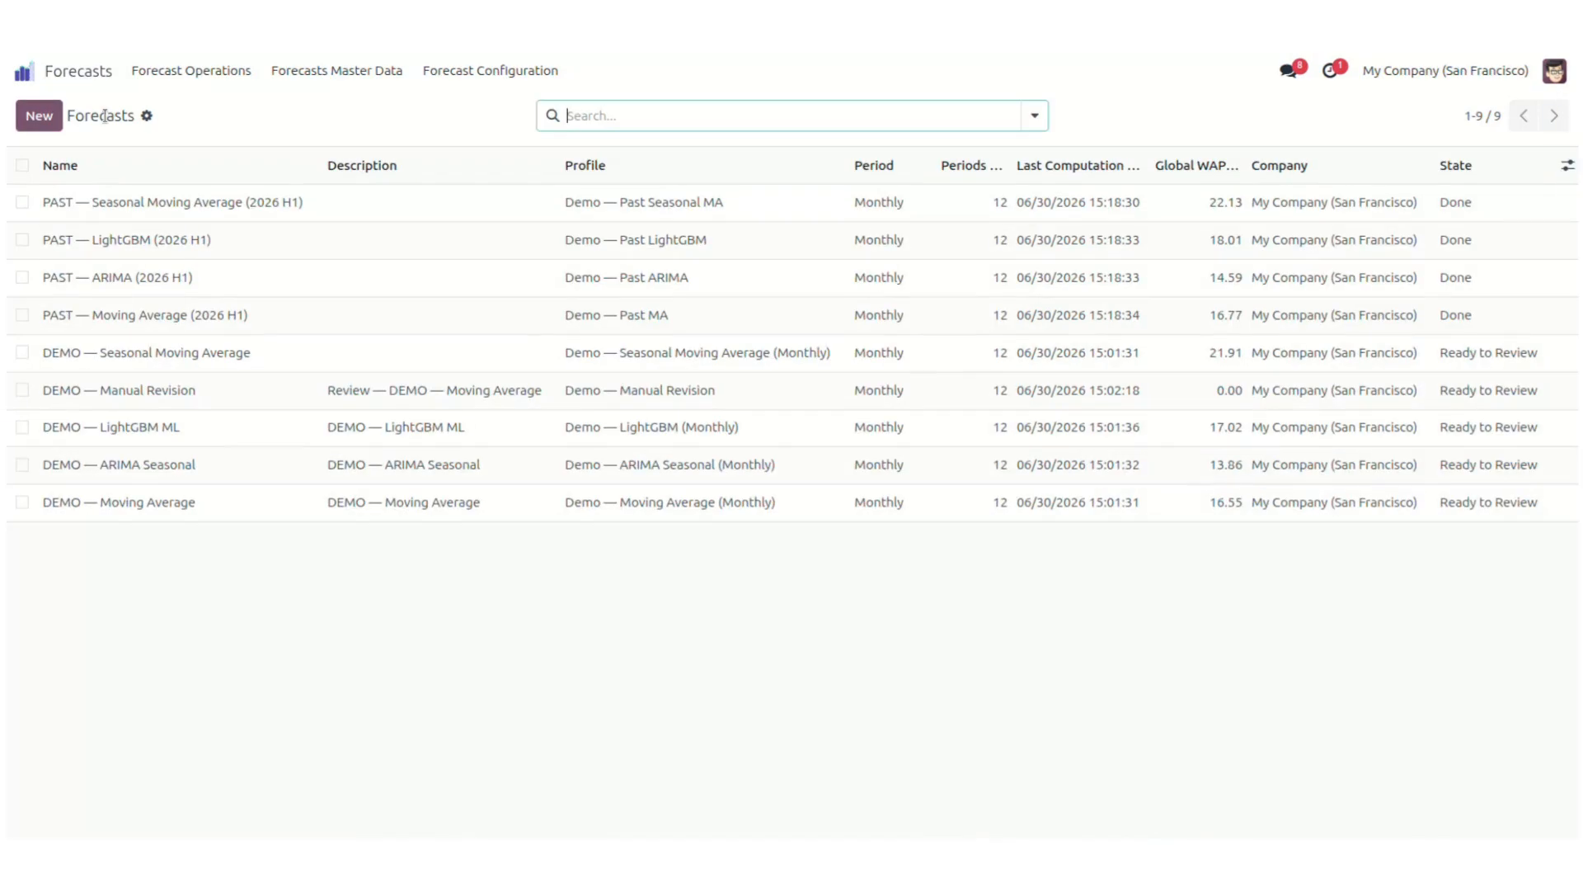
left_click(189, 390)
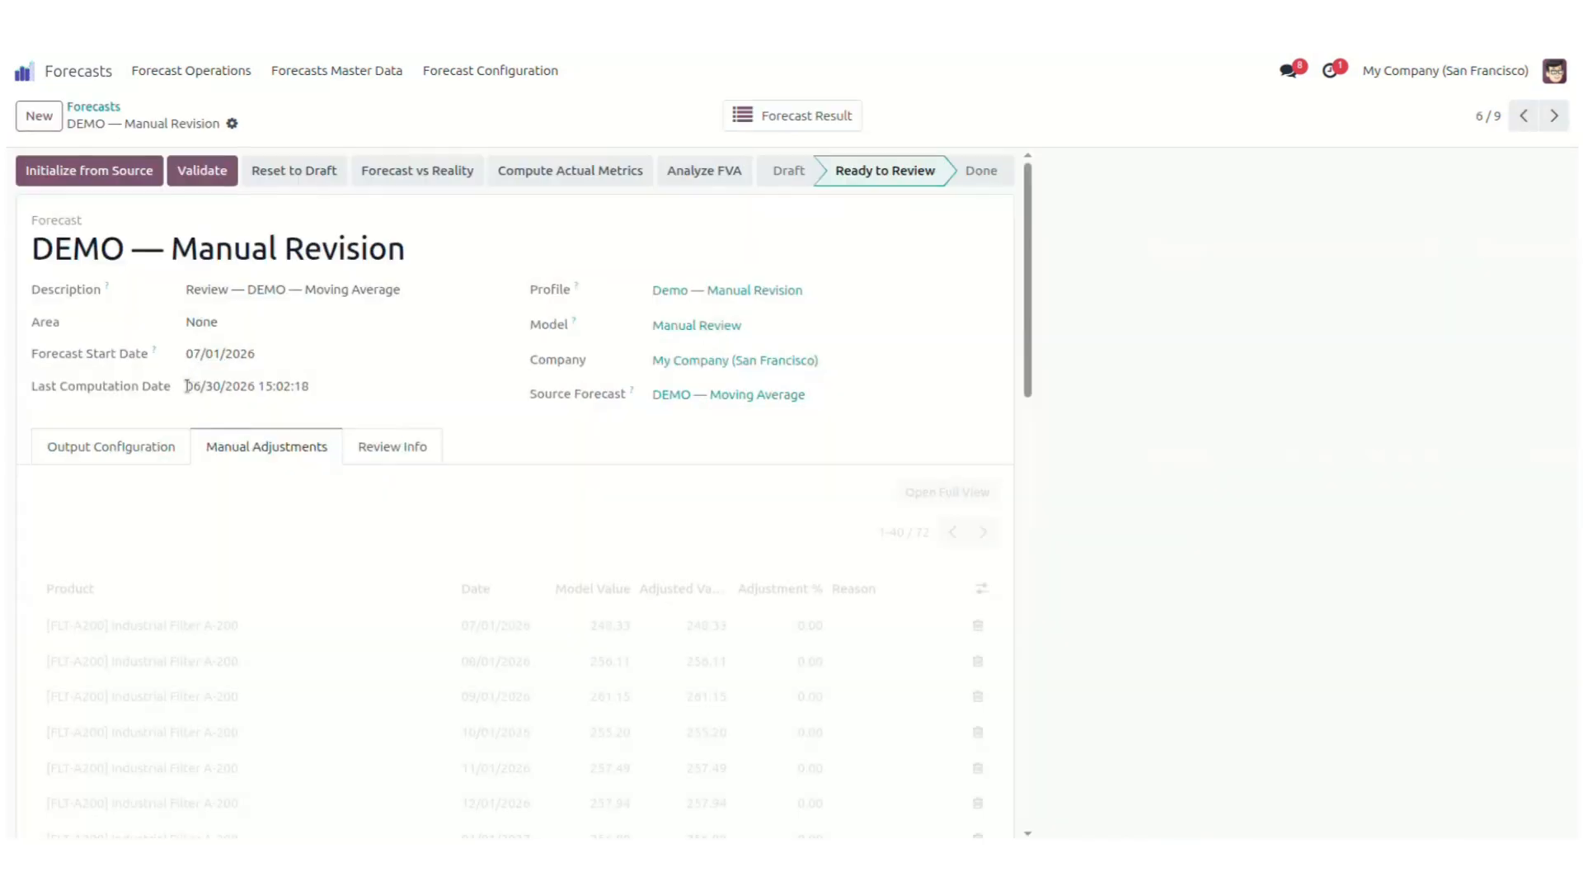
scroll(678, 368, "down", 3)
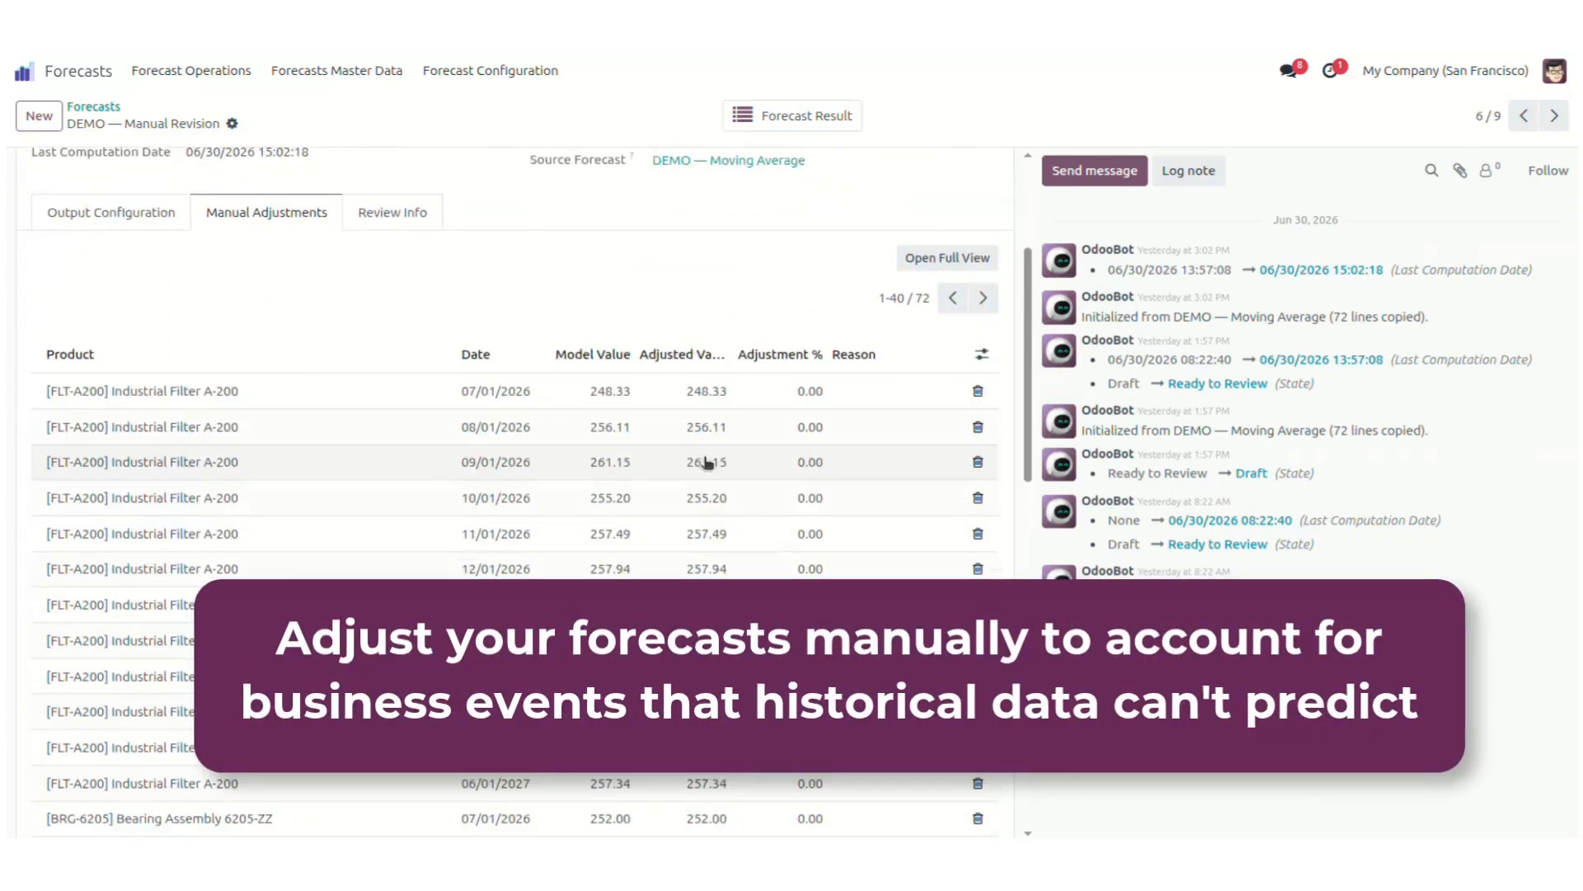
left_click(813, 318)
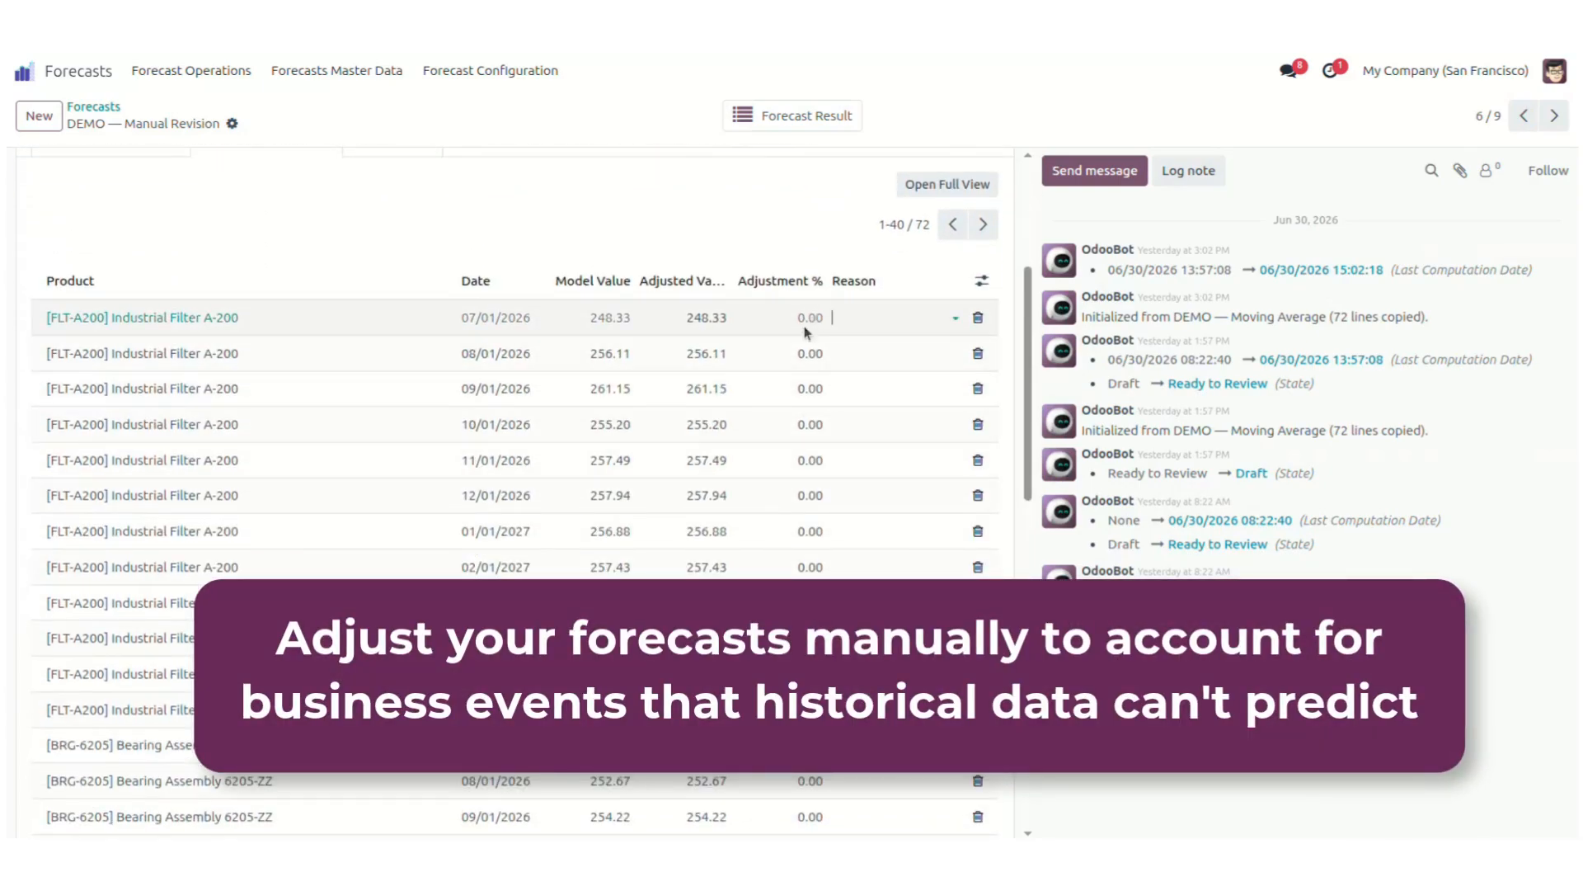
left_click(687, 326)
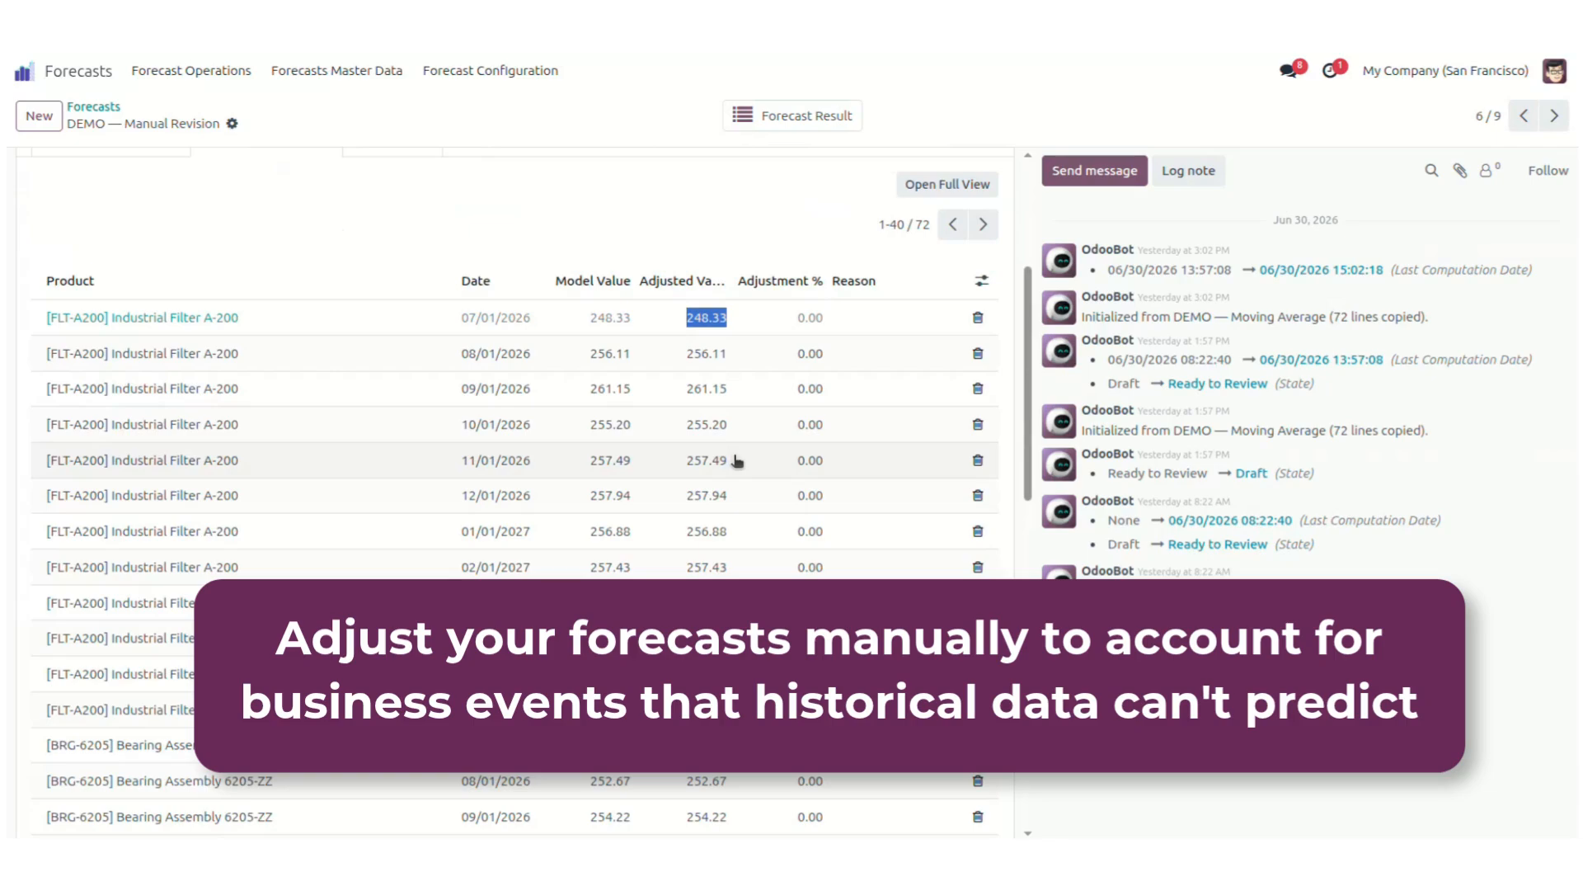
type("250")
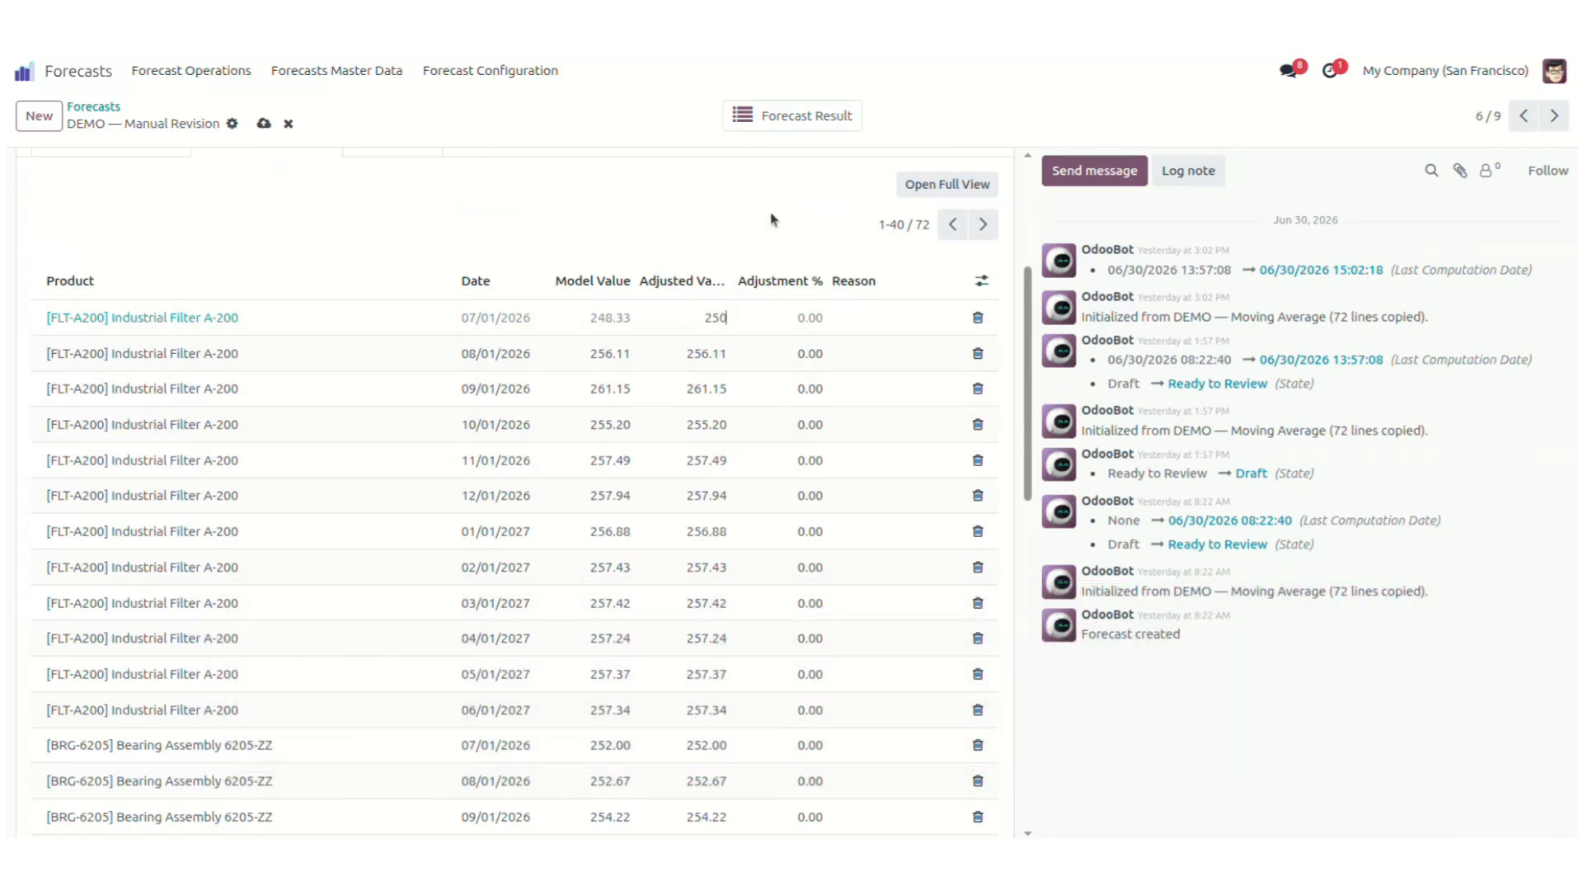
left_click(778, 220)
Enter promotion as the reason for the 07/01/2026 Industrial Filter A-200 adjustment, save the forecast and return to the forecasts list.
left_click(864, 317)
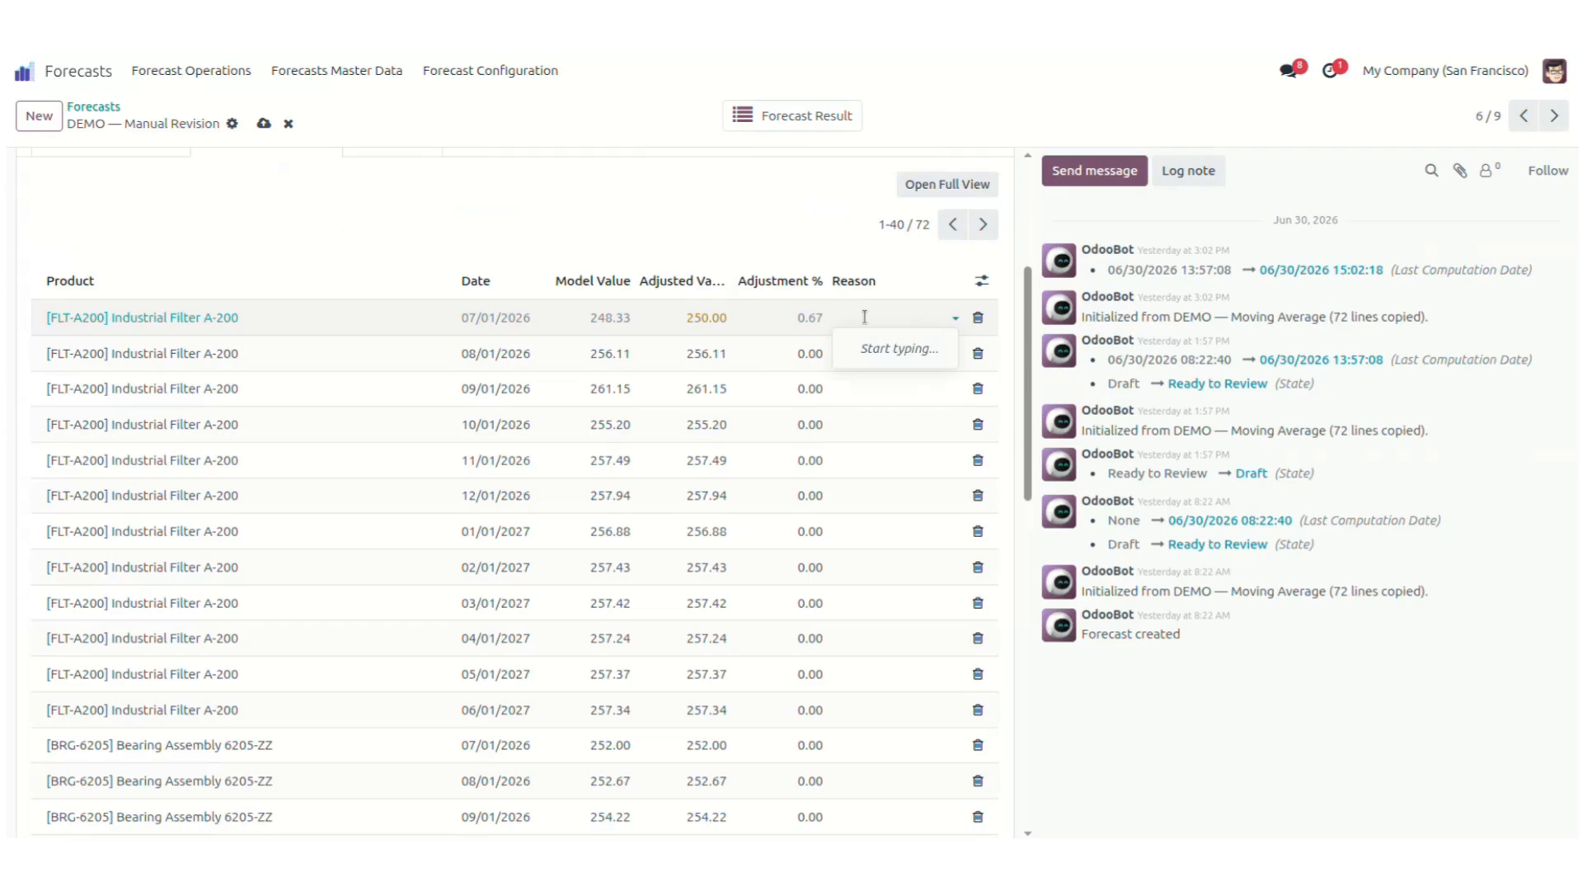
type("promot")
type("oion")
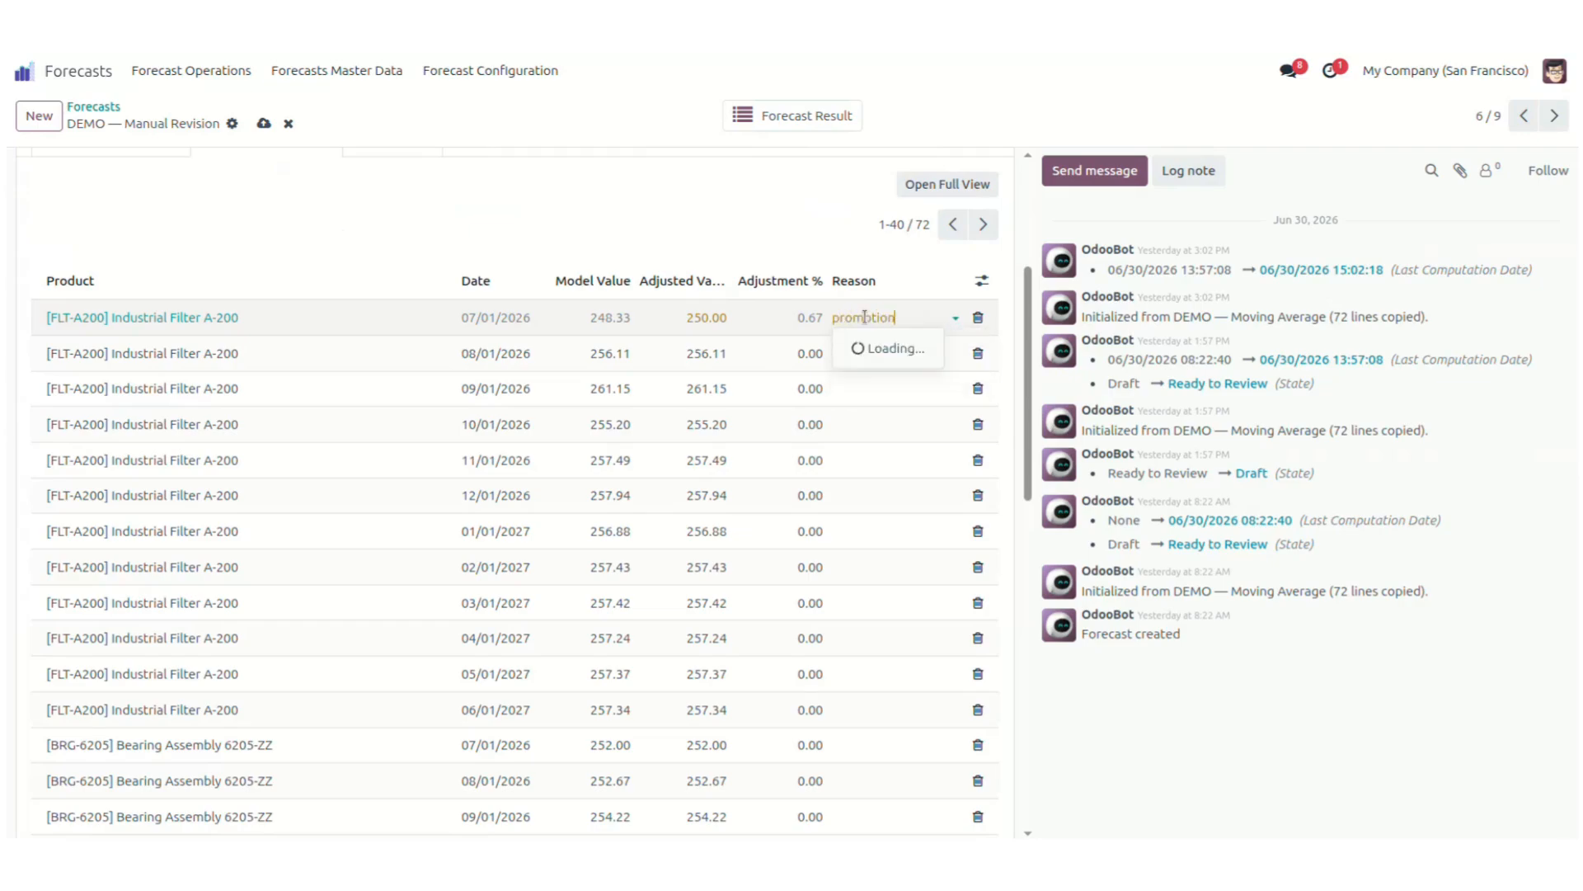
left_click(874, 349)
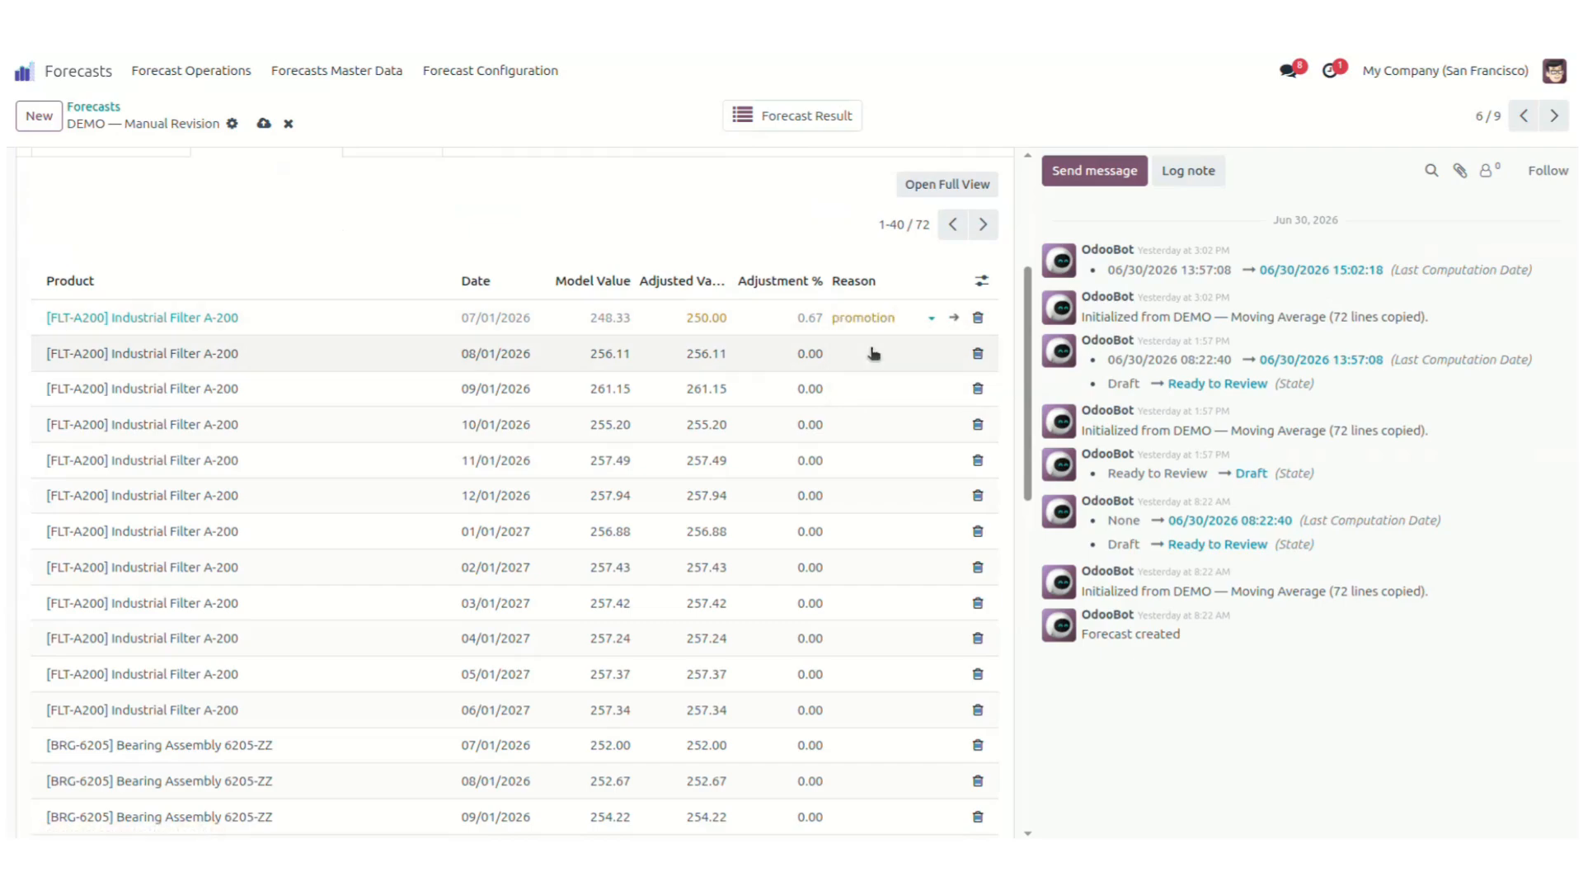
key("alt+s")
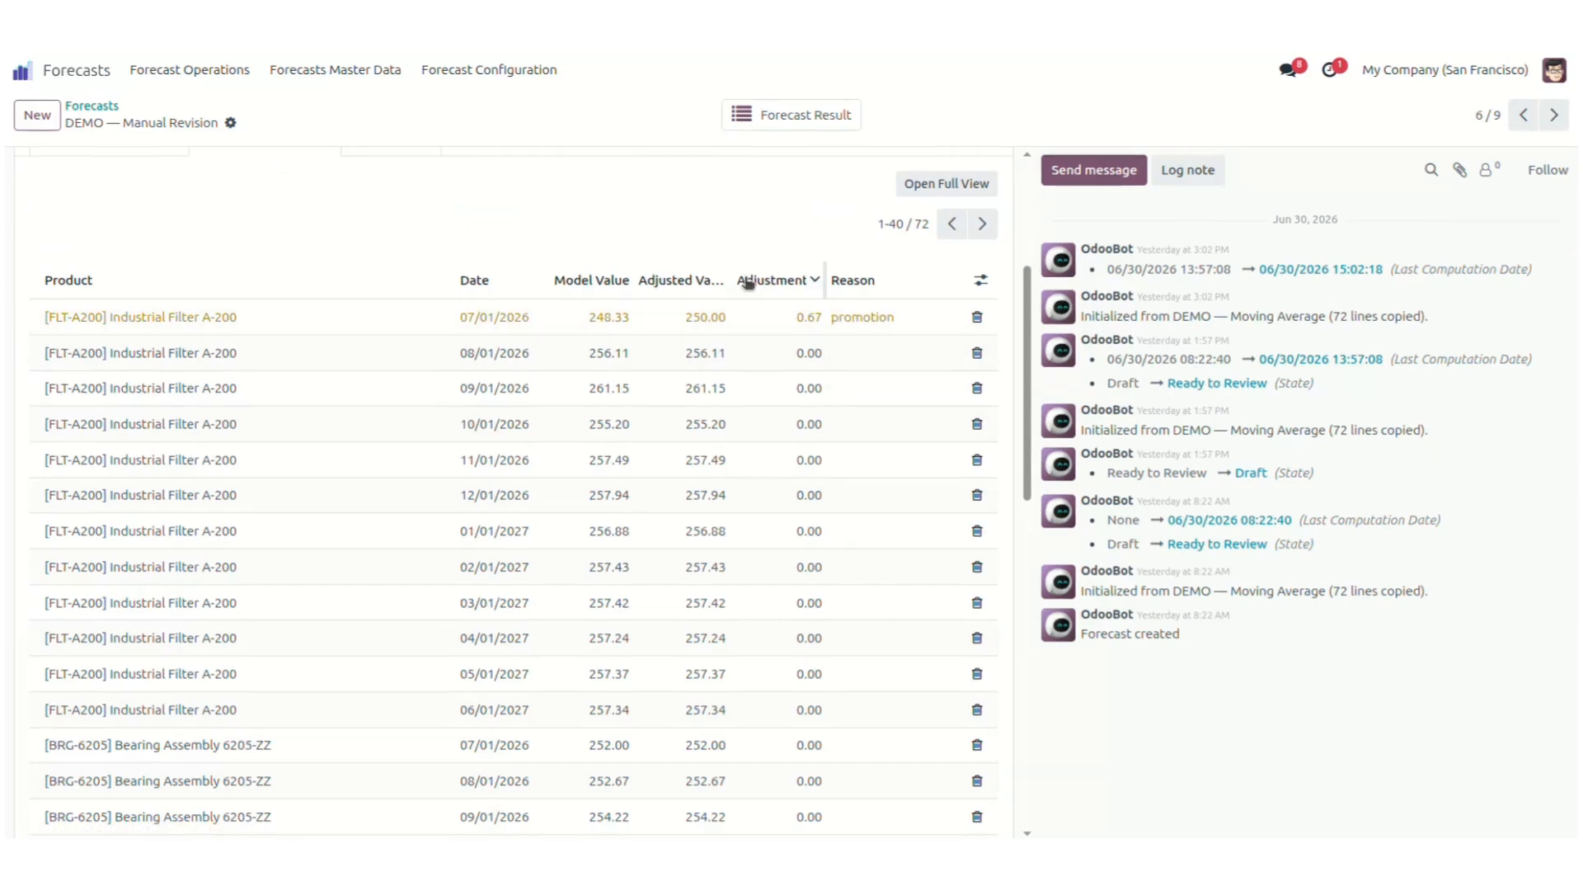
left_click(107, 107)
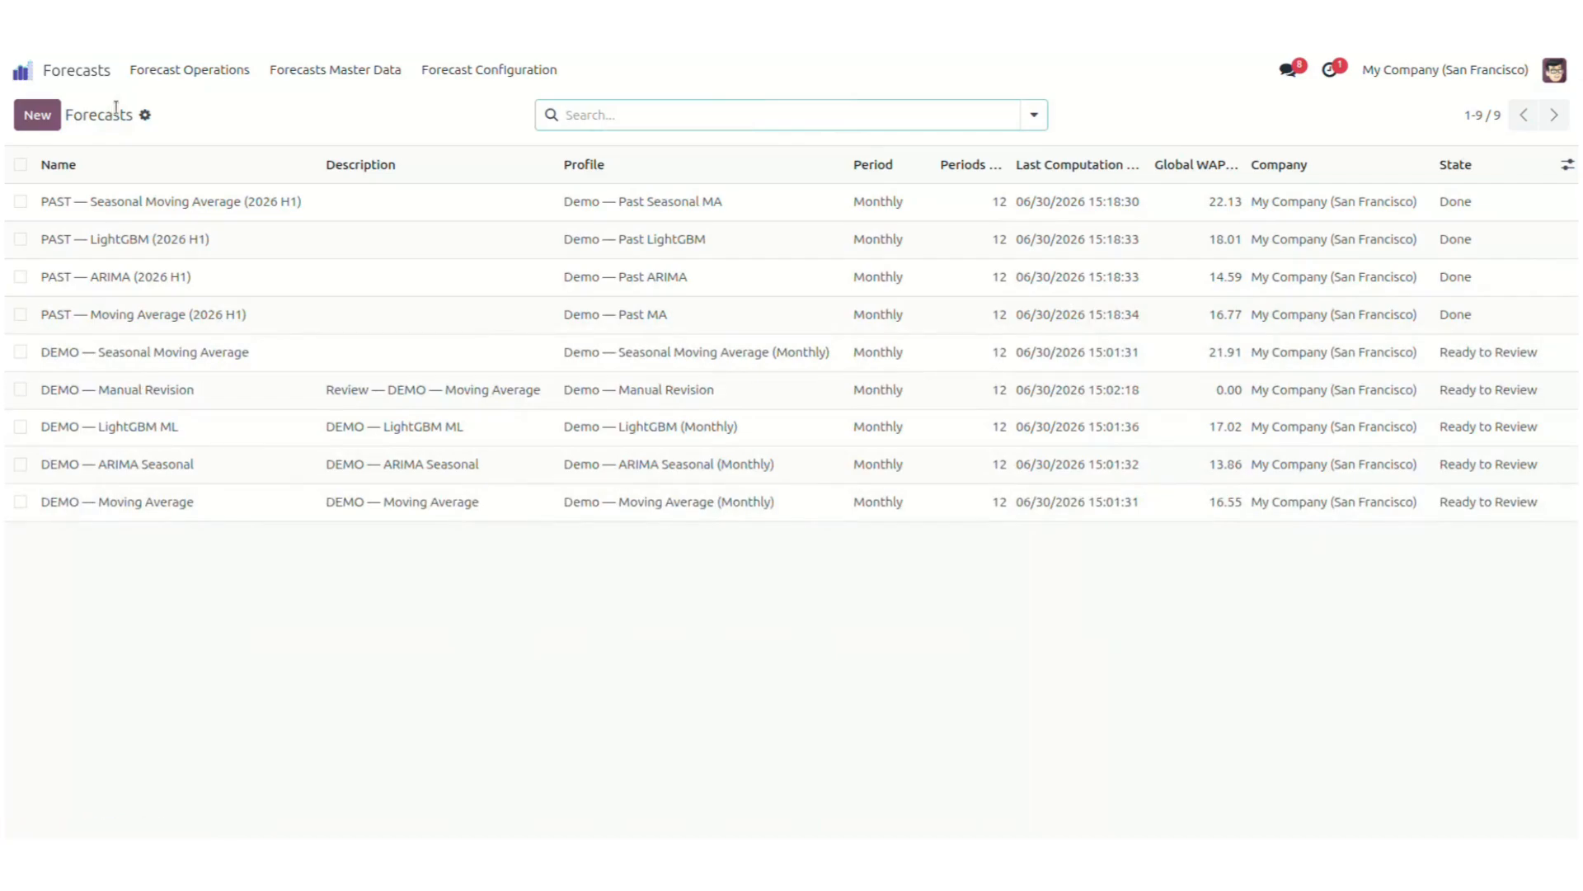
Compare the PAST Seasonal Moving Average and PAST LightGBM (2026 H1) forecasts for [BLT-V80] Drive Belt V-Type 80 and [HYD-SK01] Hydraulic Seal Kit HS-01.
left_click(21, 203)
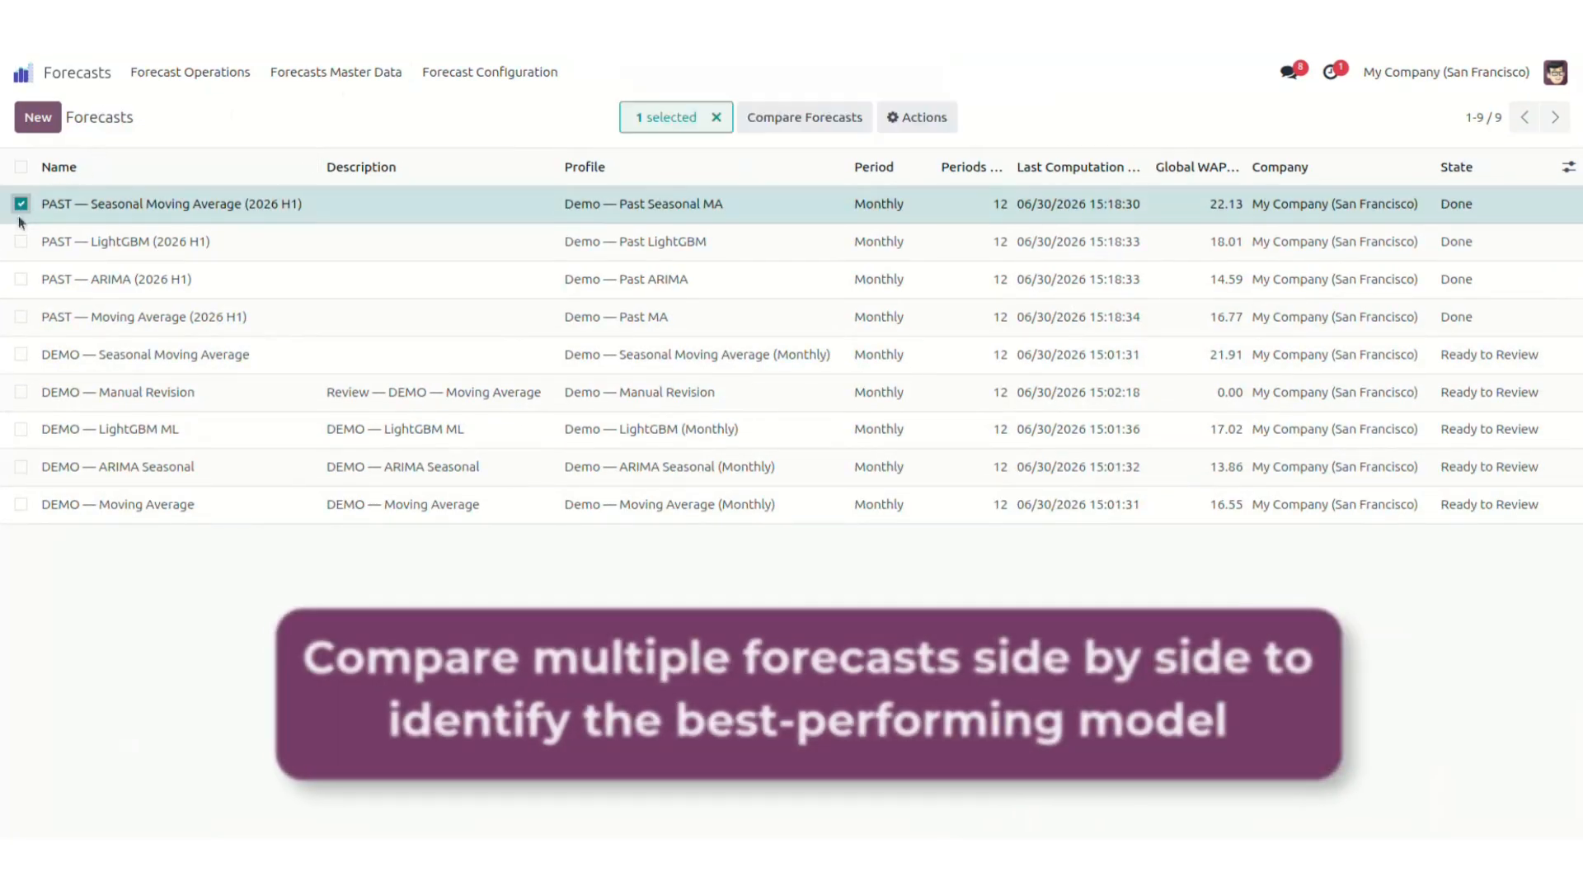
left_click(21, 240)
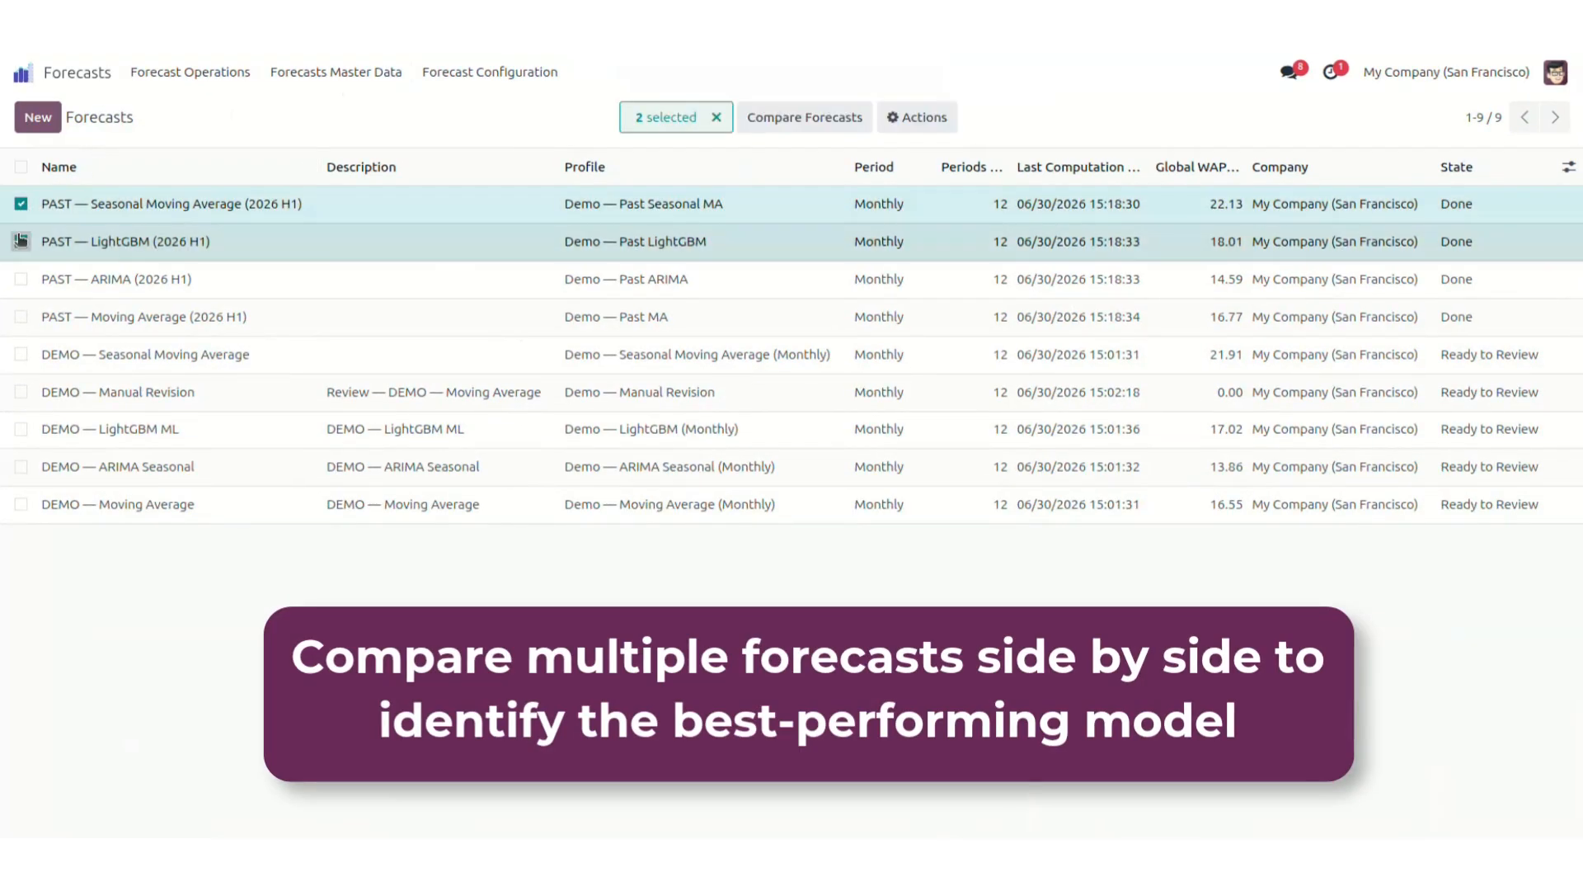
left_click(786, 124)
left_click(588, 452)
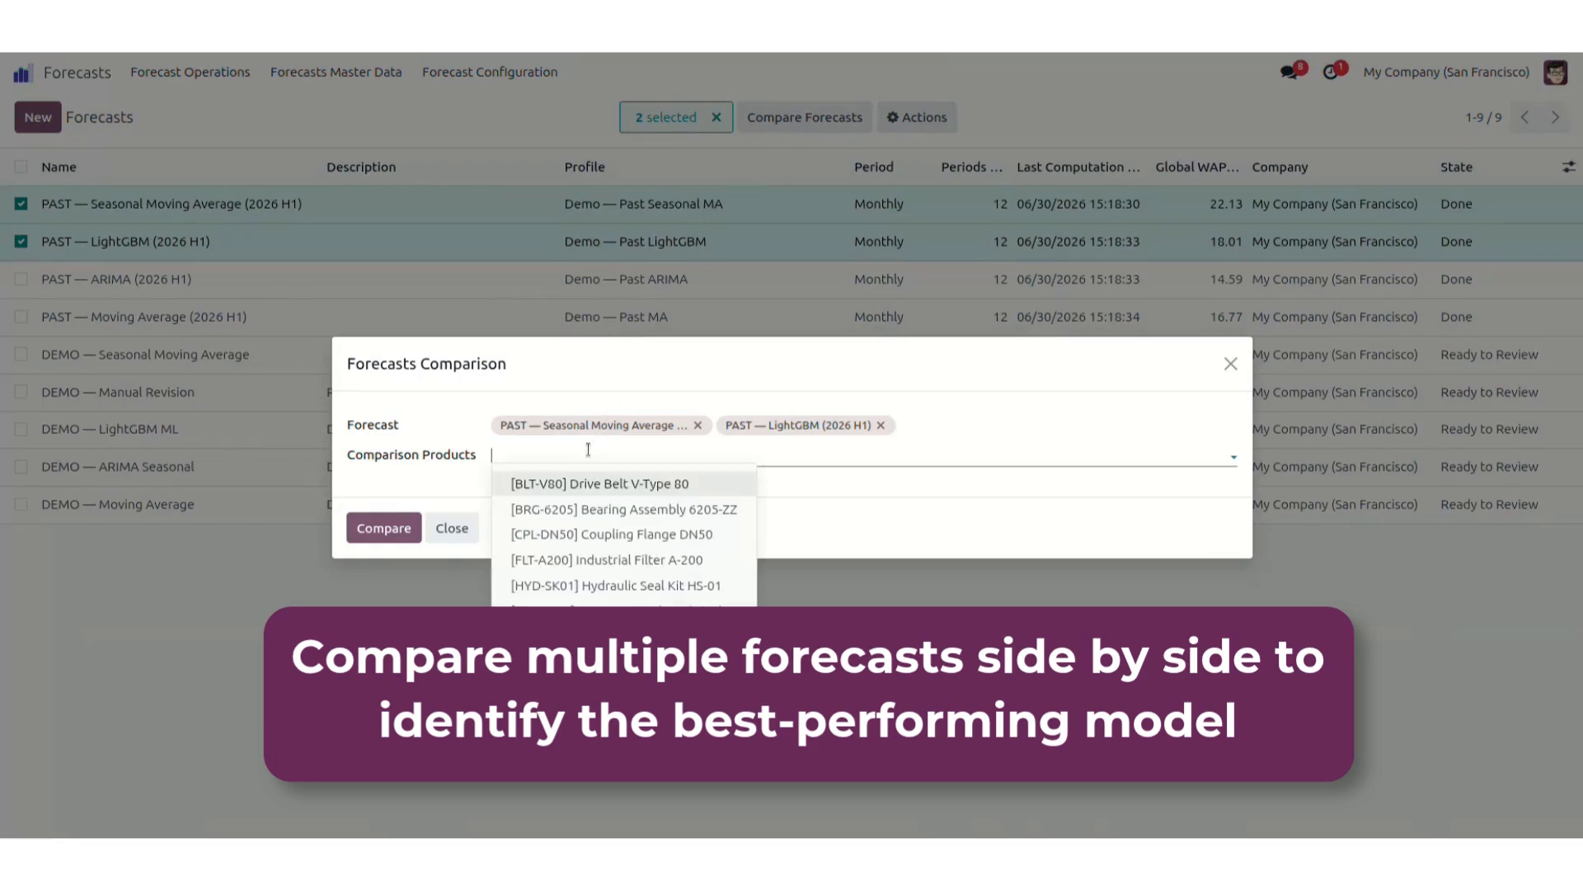
left_click(589, 485)
left_click(714, 459)
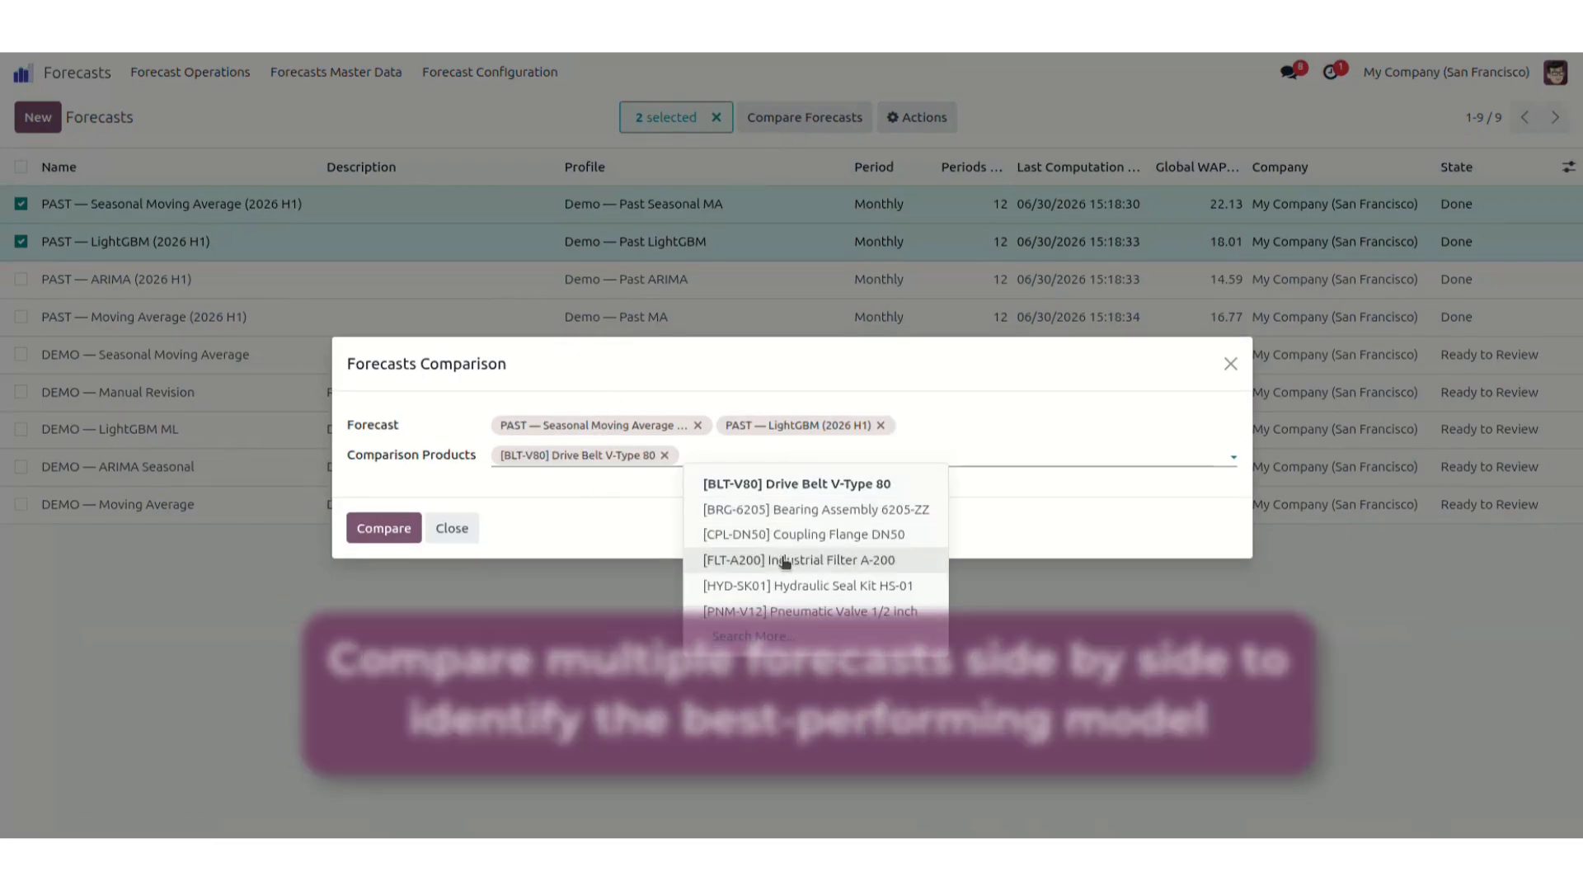
left_click(794, 584)
left_click(402, 532)
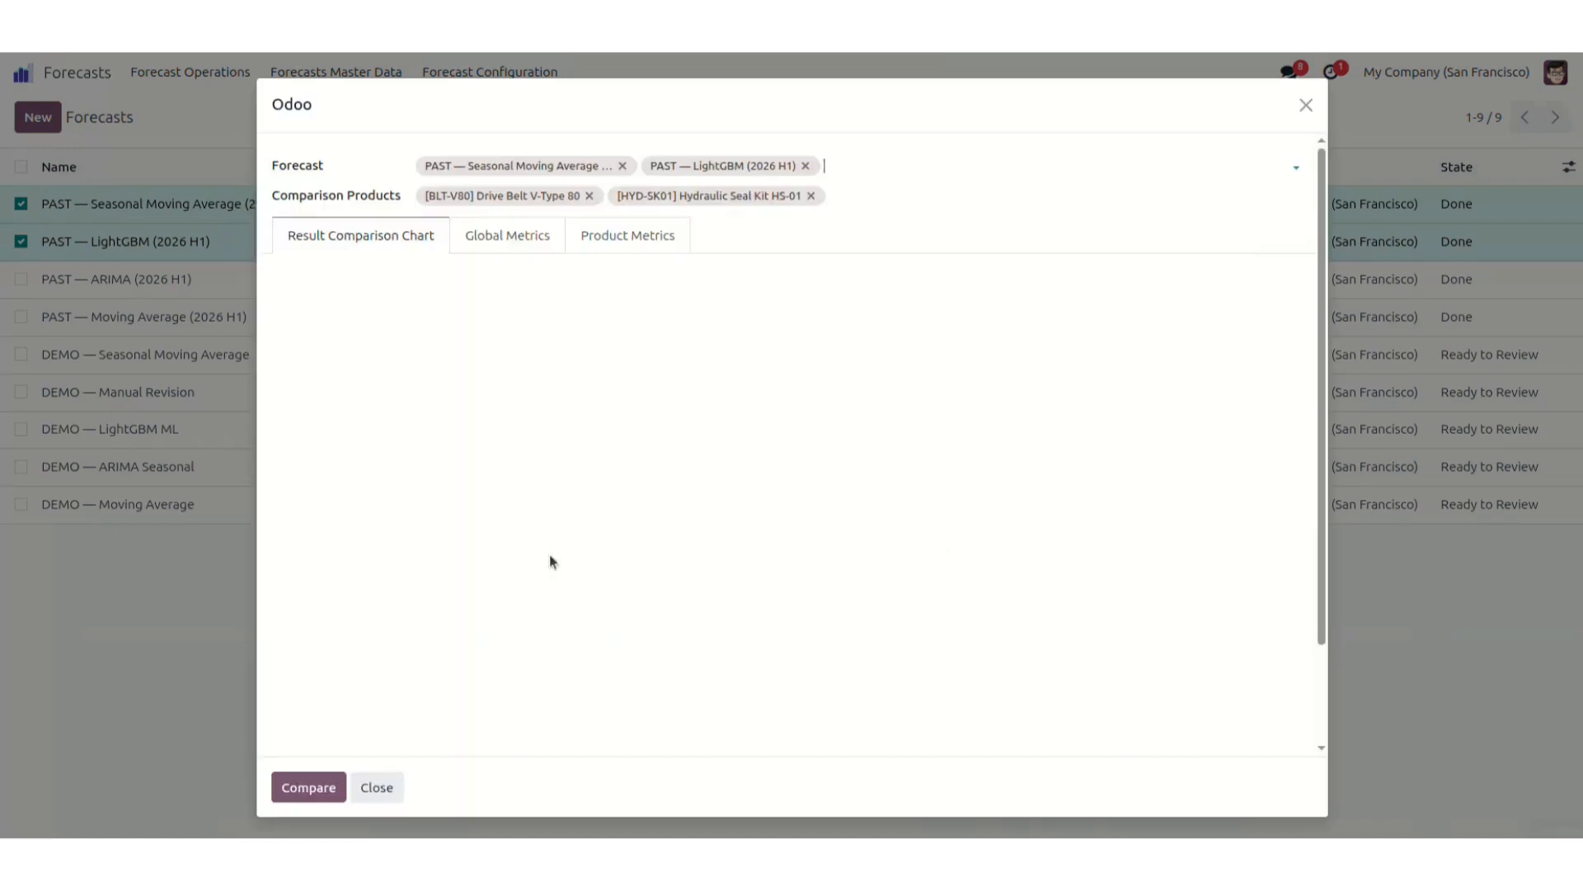
Review the comparison charts, global metrics and product metrics of the two forecasts, and close the comparison.
scroll(651, 551, "down", 3)
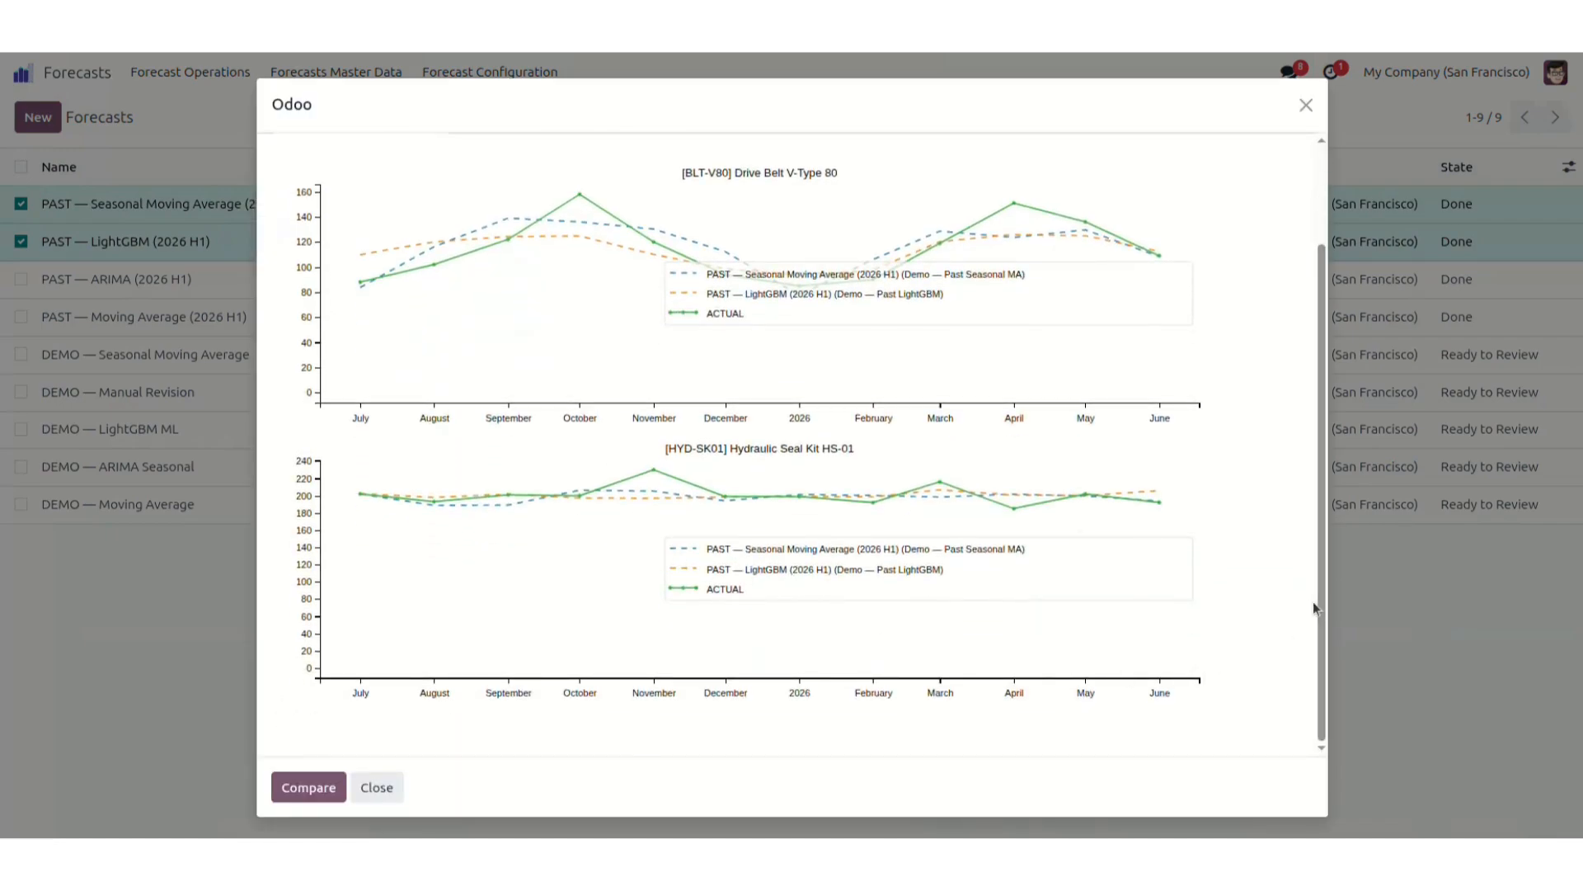
scroll(1313, 602, "up", 3)
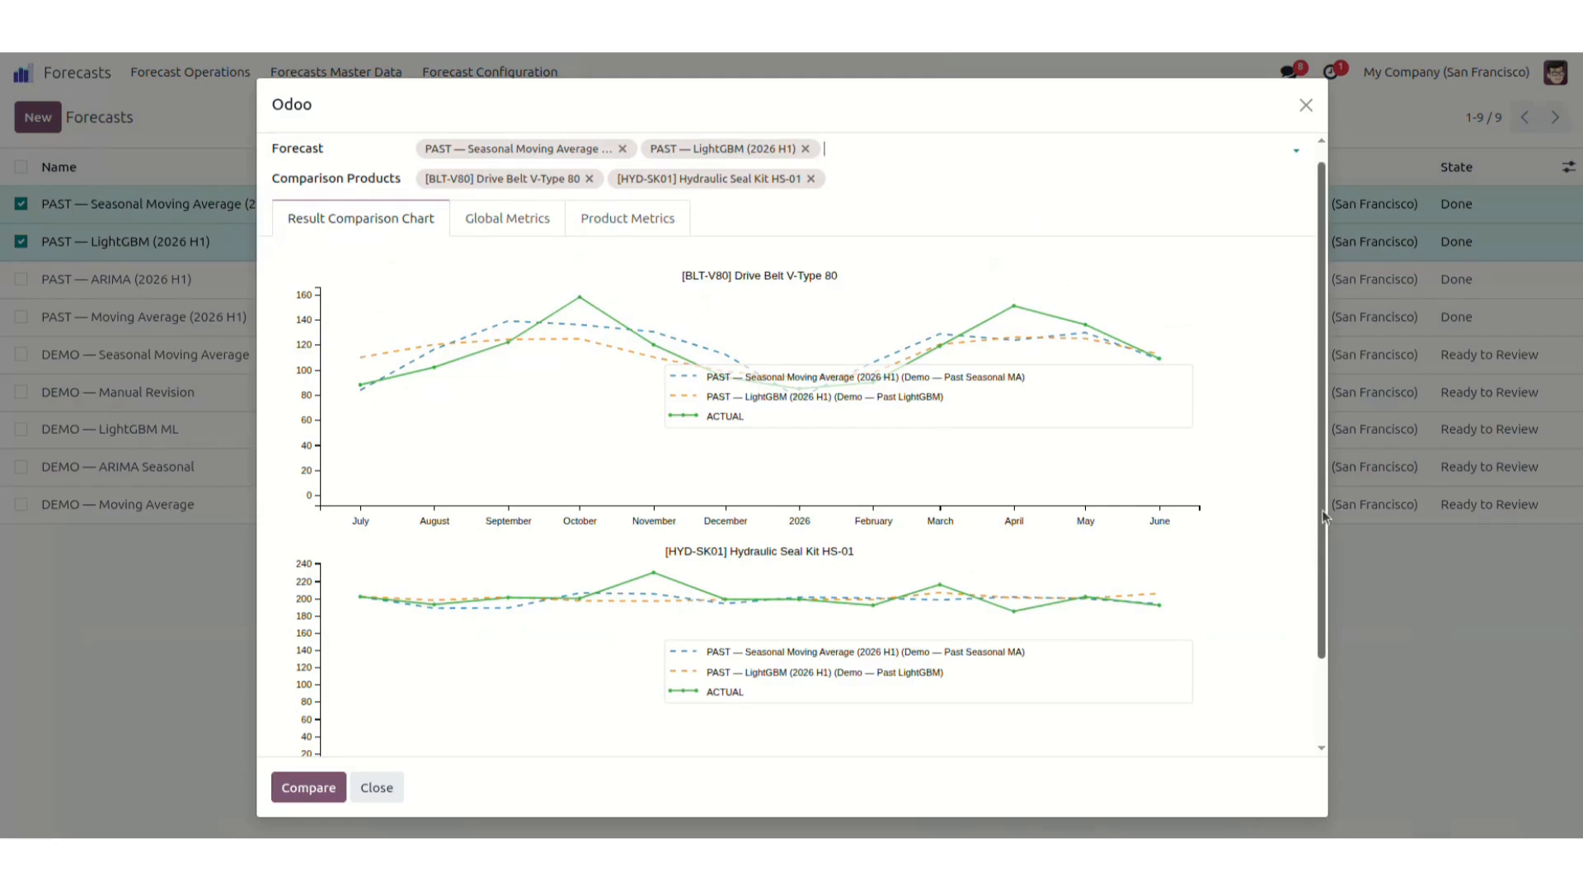
left_click(512, 215)
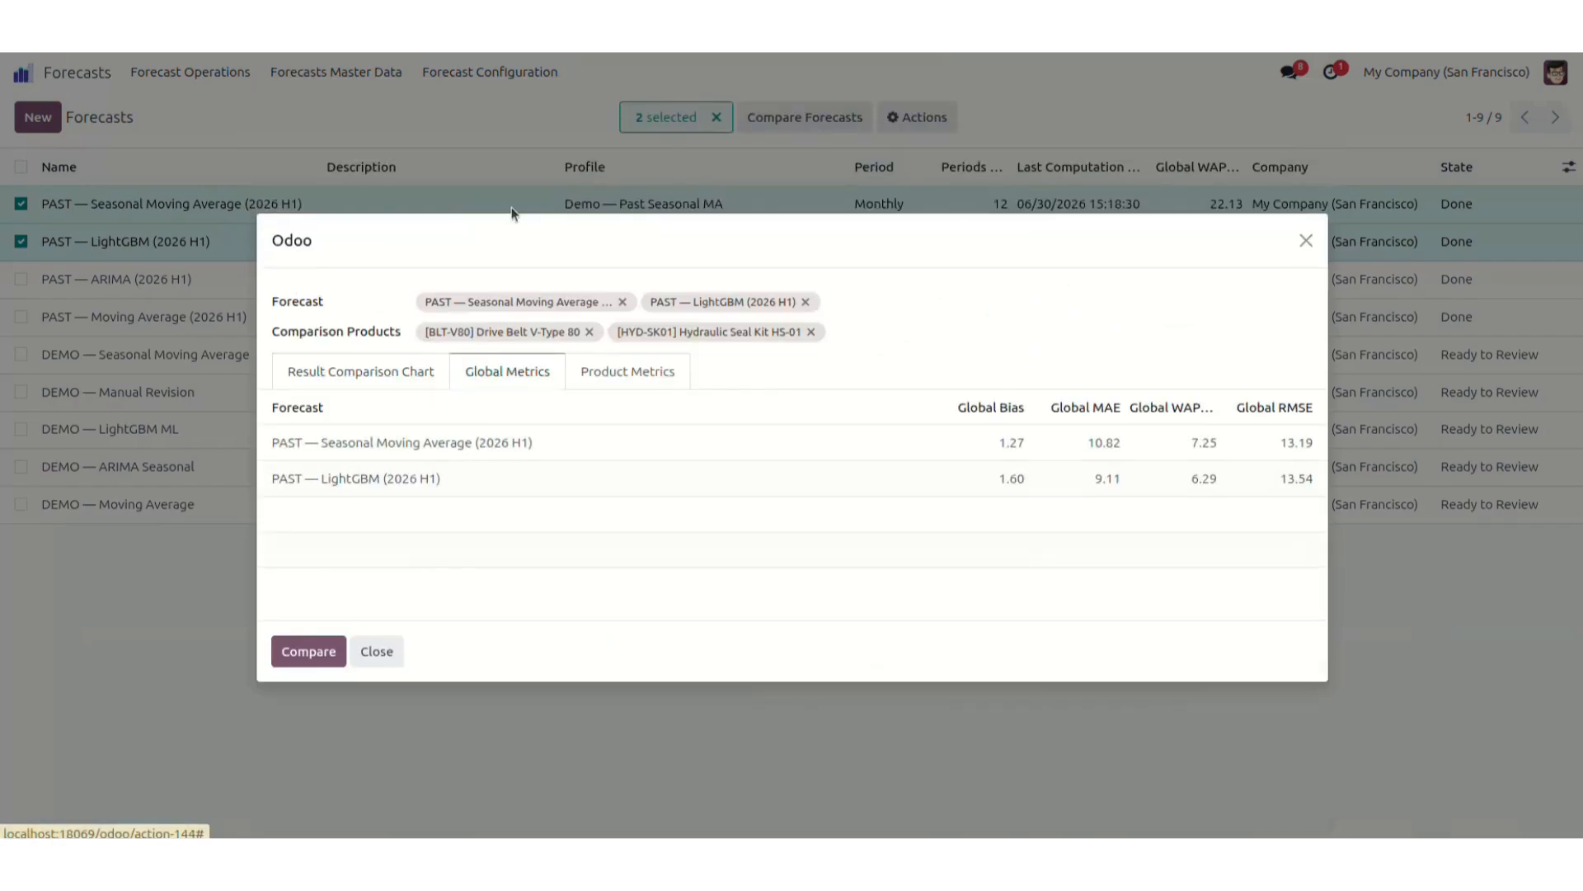
left_click(604, 375)
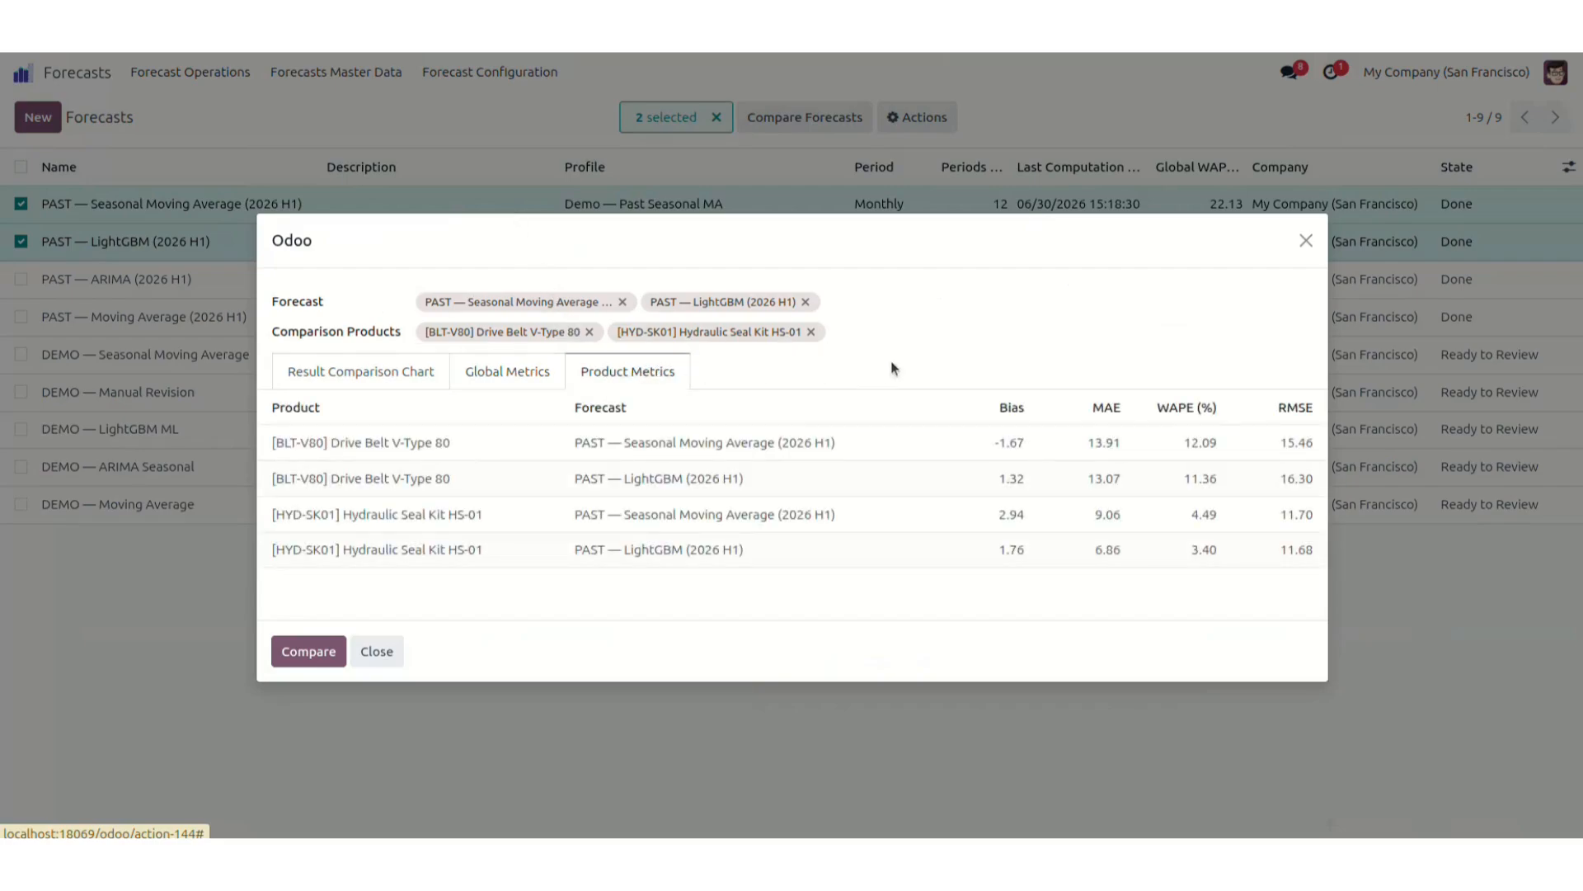
left_click(1307, 240)
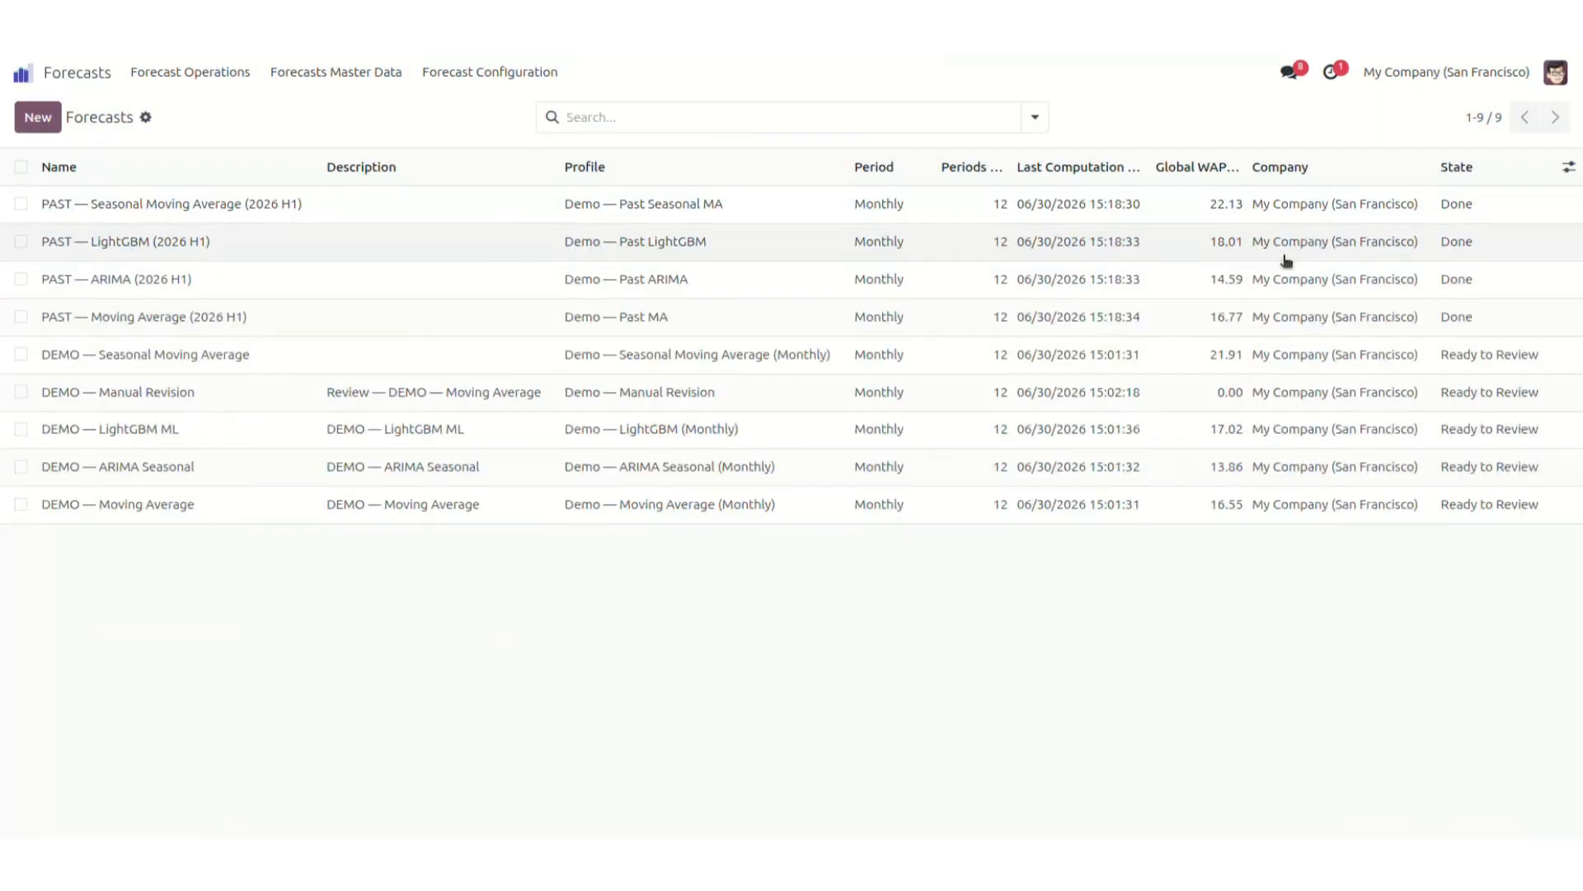
Open the FVA analysis of DEMO — ARIMA Seasonal against DEMO — Moving Average and review its global result and per-series detail.
left_click(146, 82)
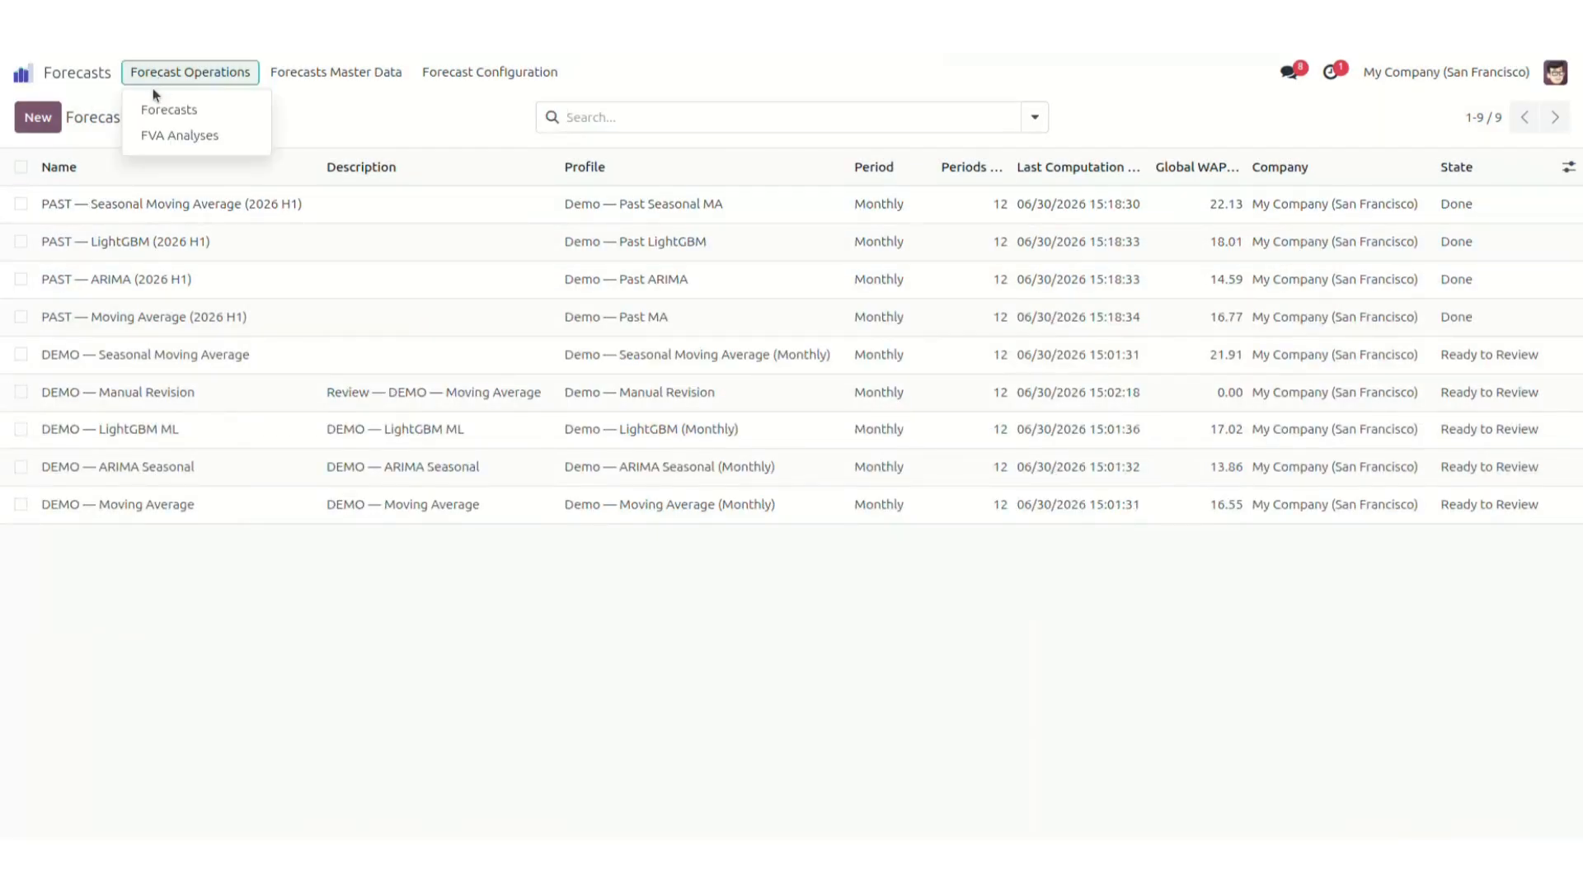
left_click(150, 131)
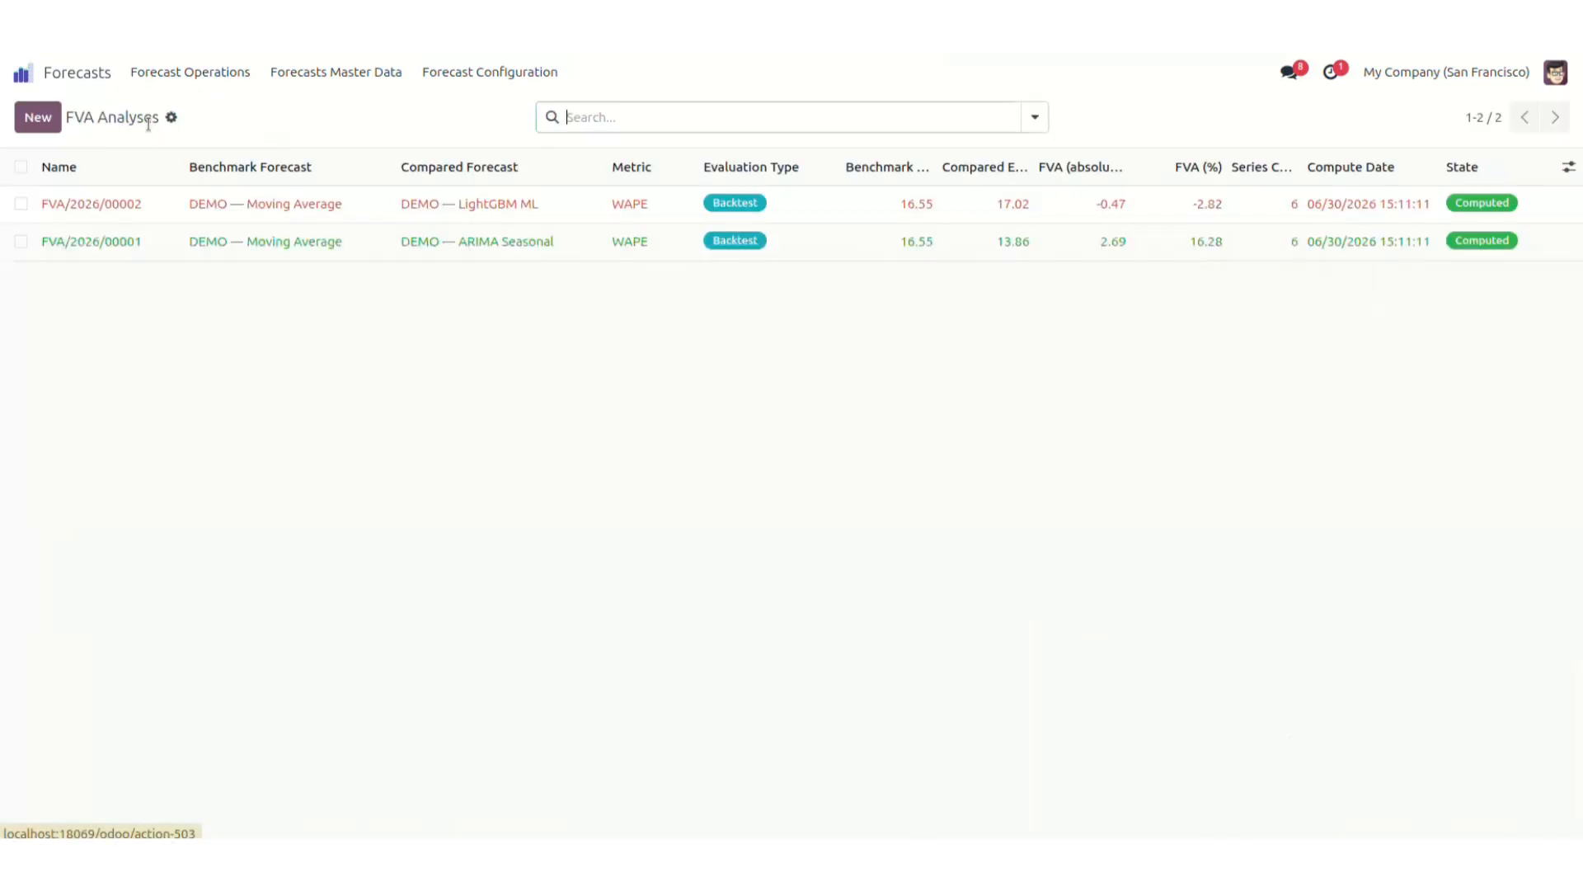
left_click(177, 237)
scroll(261, 414, "down", 1)
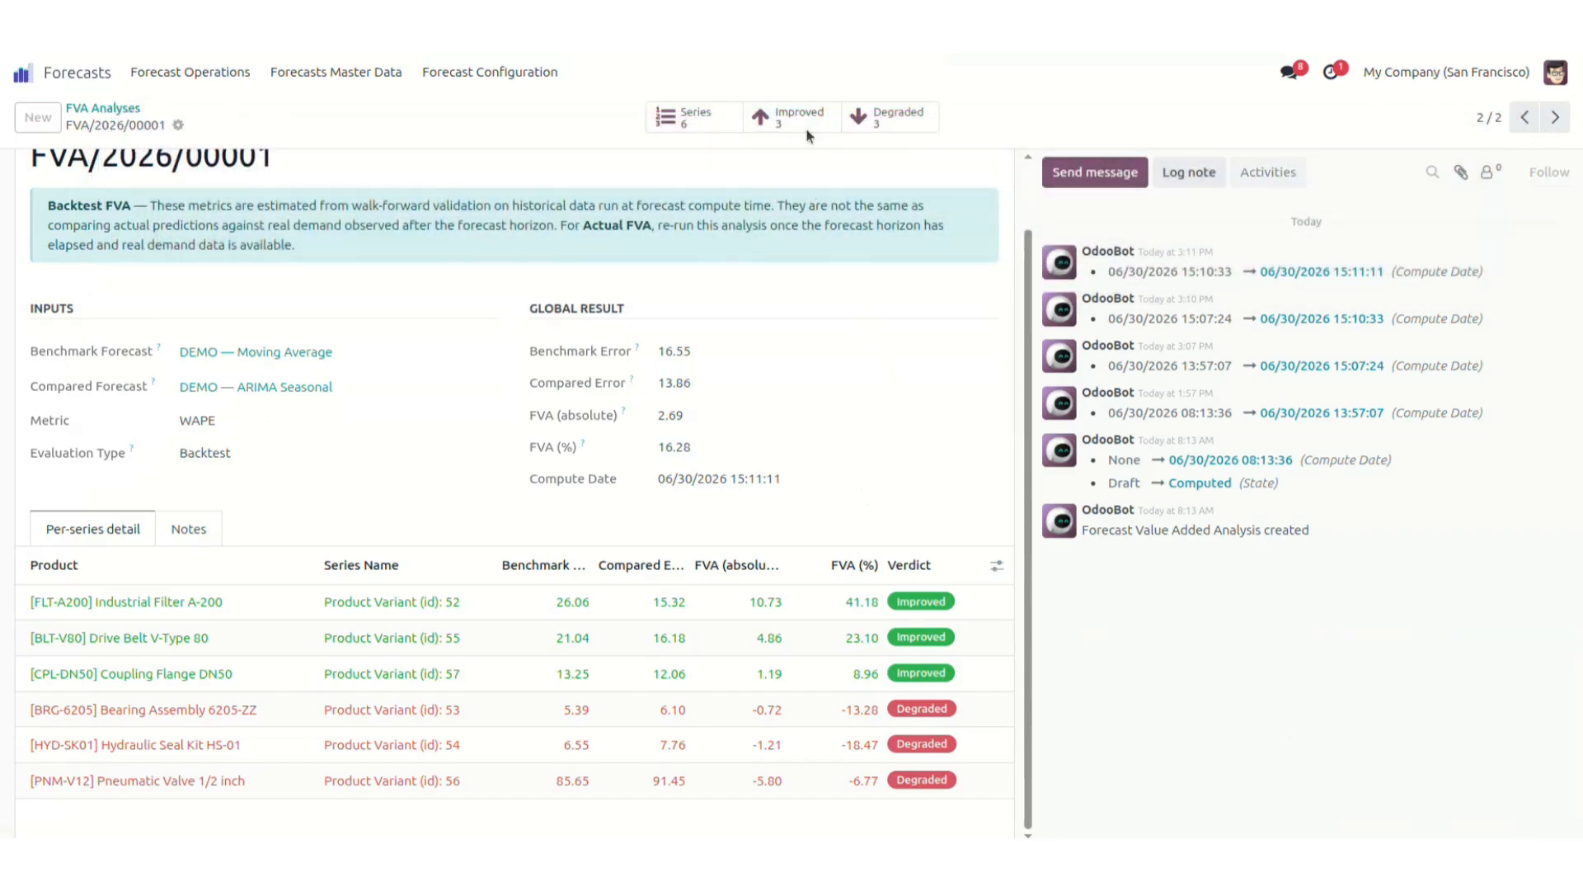
left_click(692, 117)
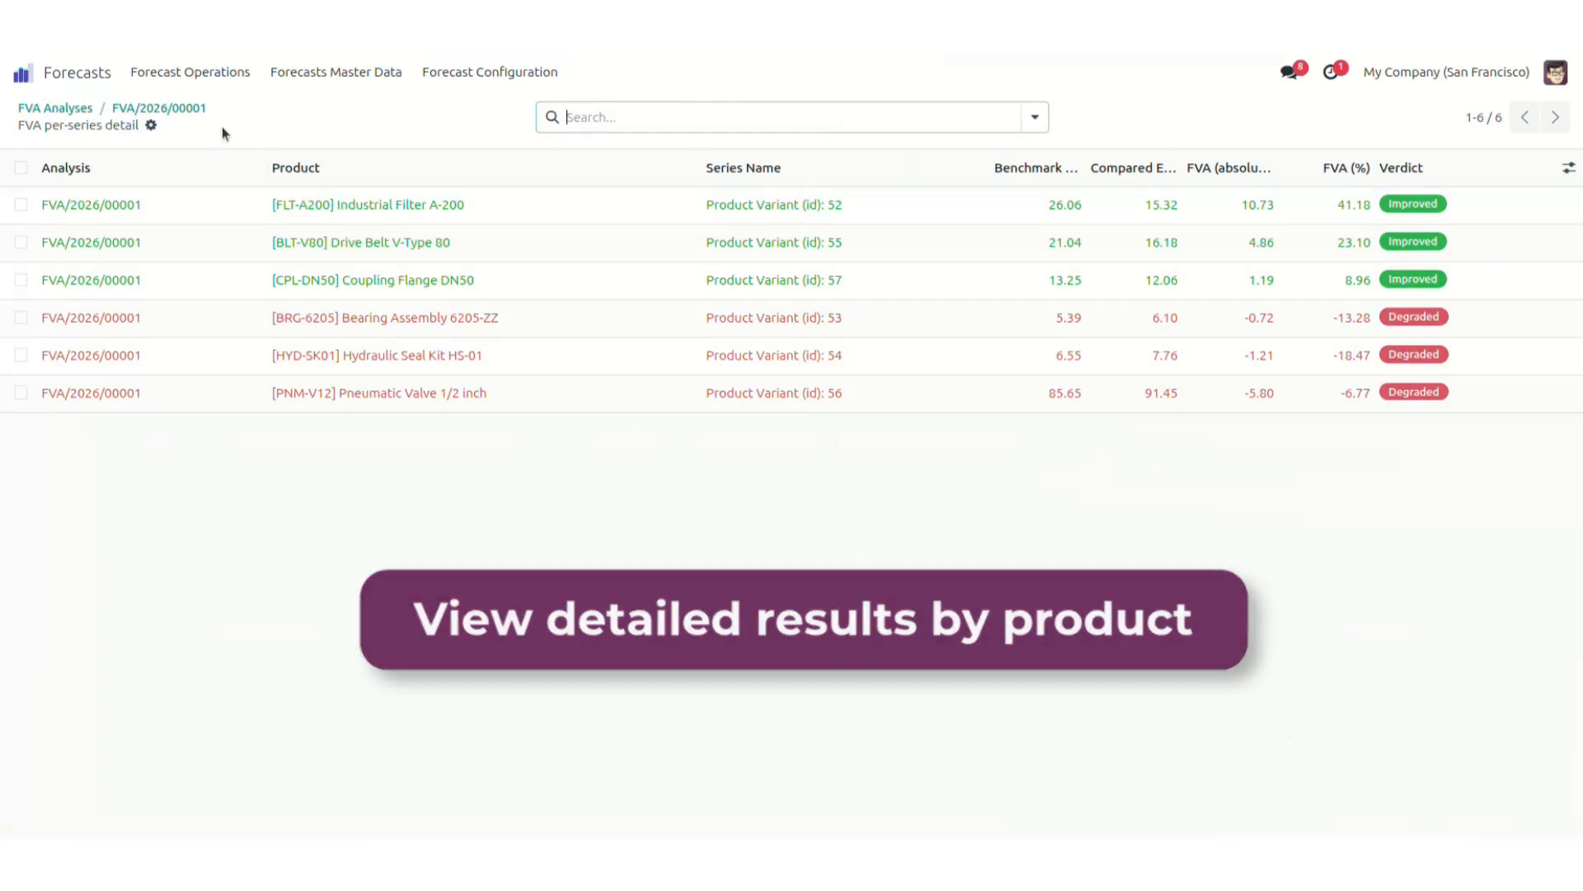
left_click(189, 110)
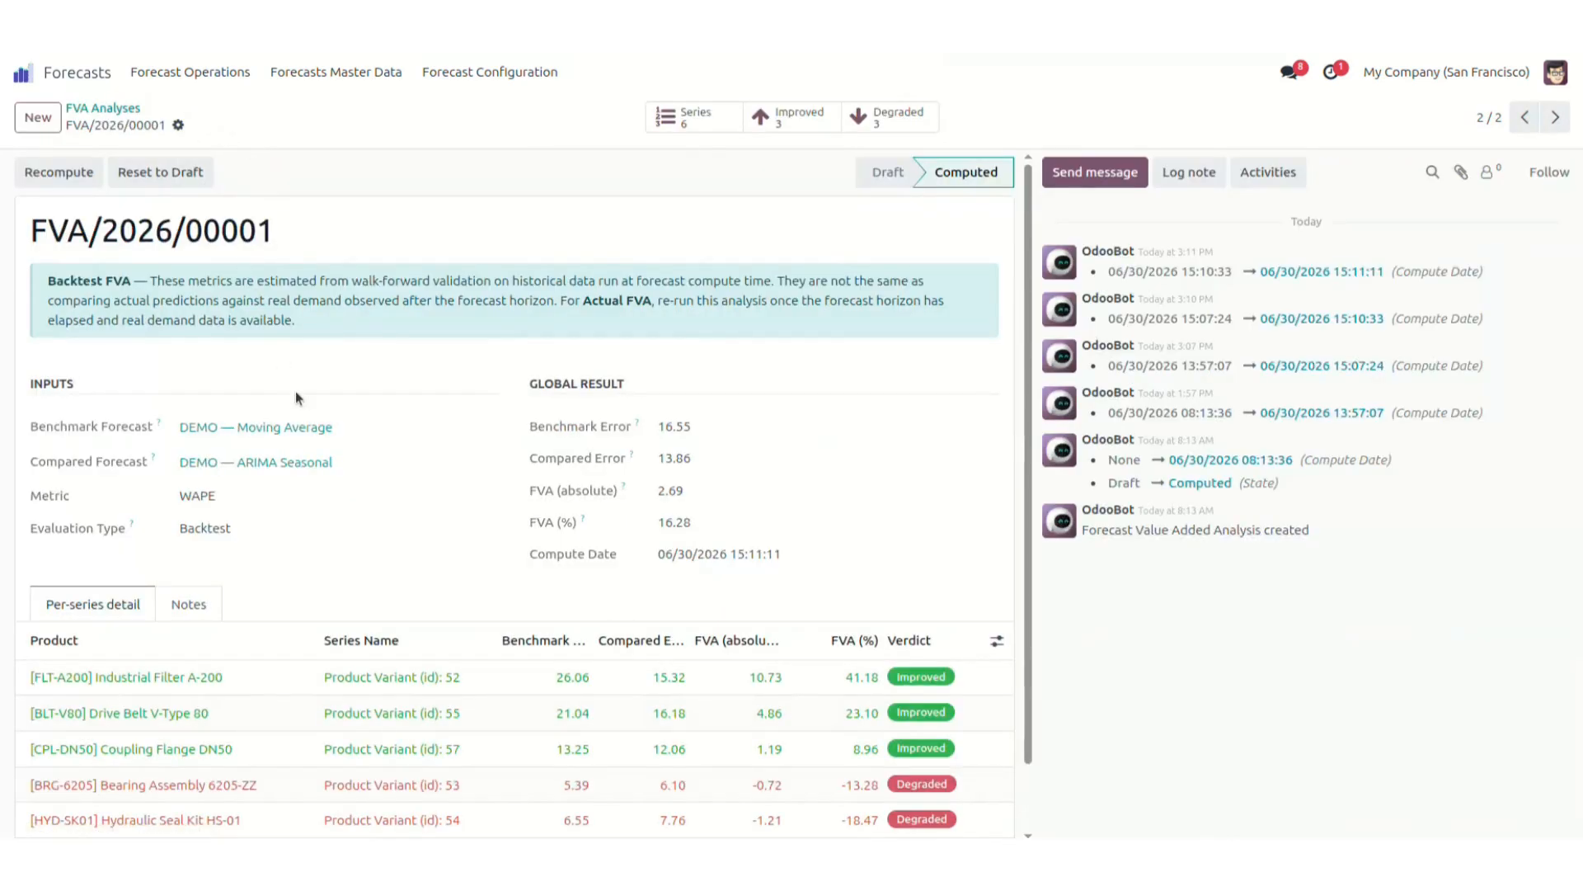